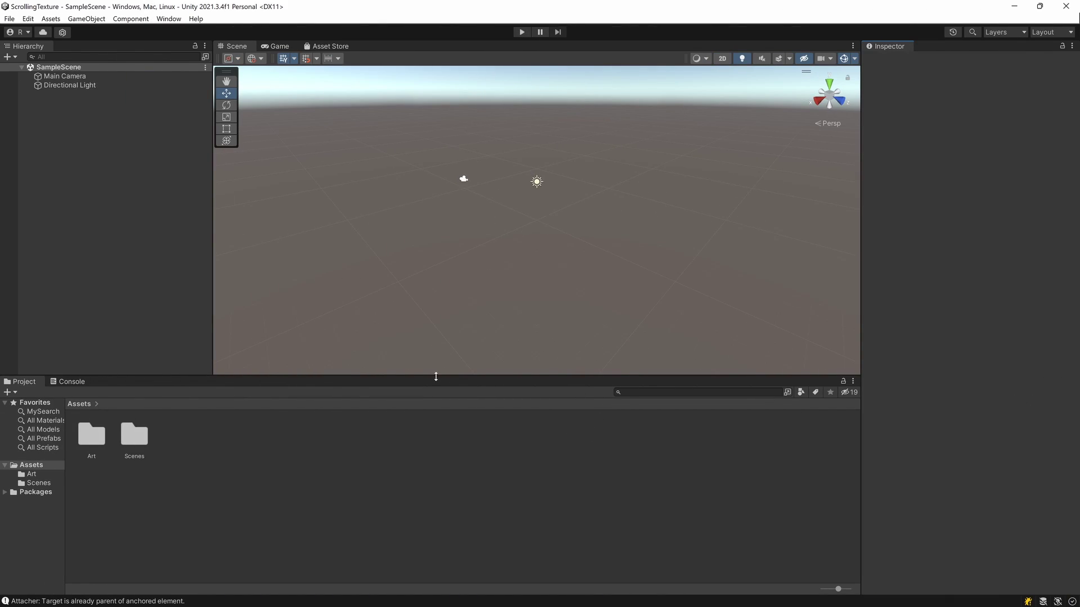
Step: Inspect the import settings of the game_background_2 texture in the Art folder
{"action": "double_click", "coordinate": [91, 434]}
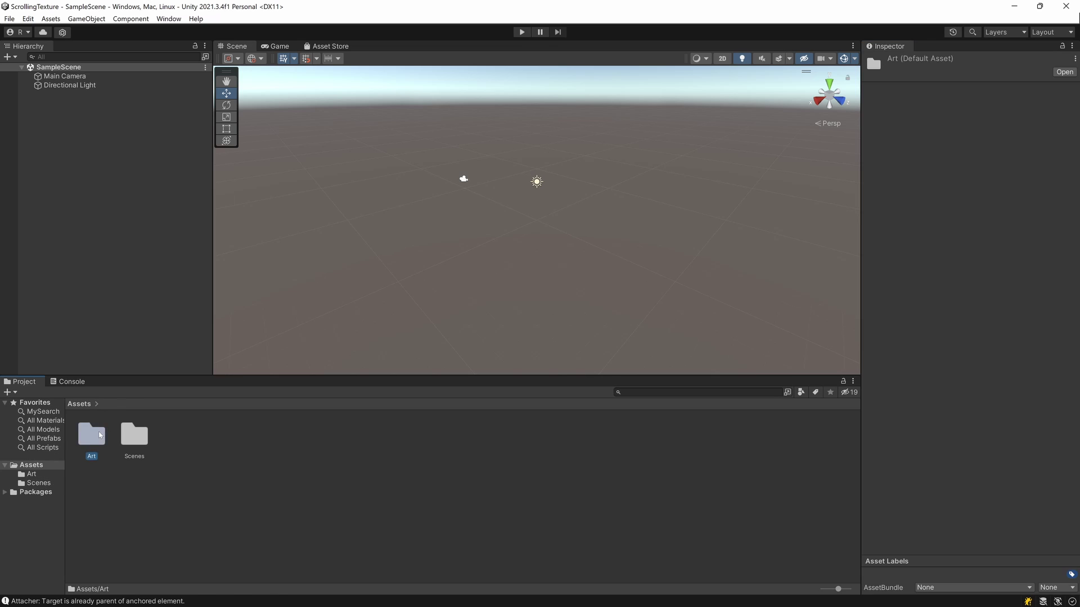
{"action": "left_click", "coordinate": [102, 445]}
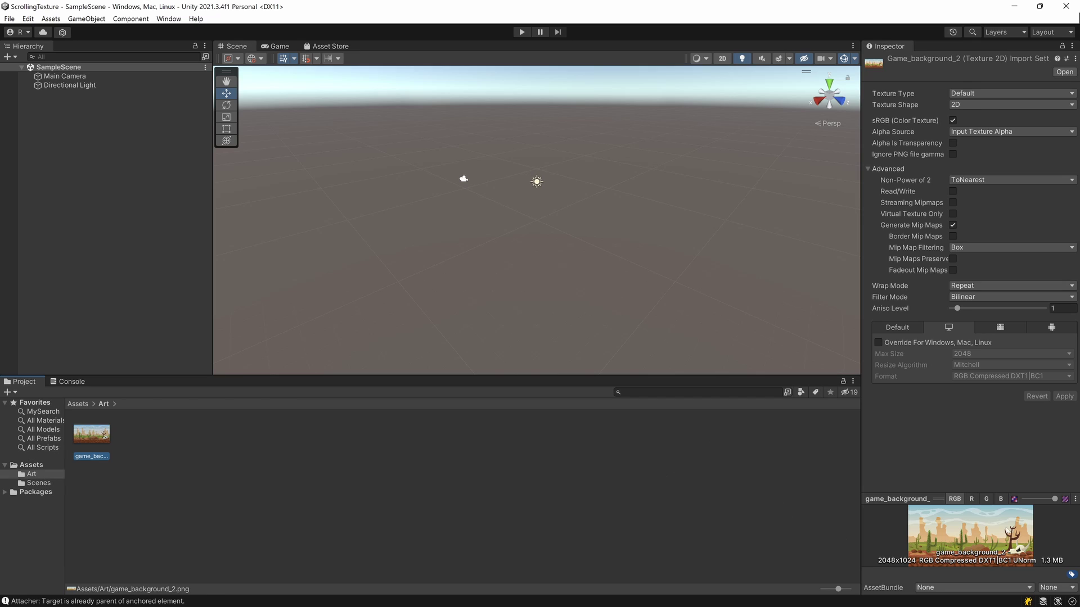
{"action": "left_click", "coordinate": [677, 526]}
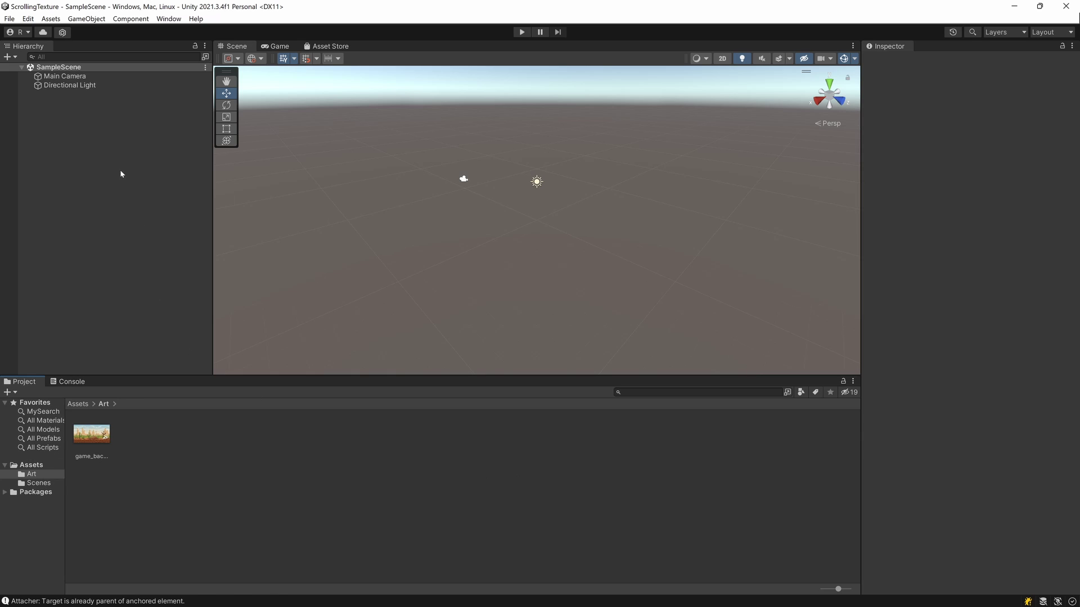
Step: Check the Shader Graph package's installation in the Unity Registry listing of the Package Manager
{"action": "left_click", "coordinate": [169, 18]}
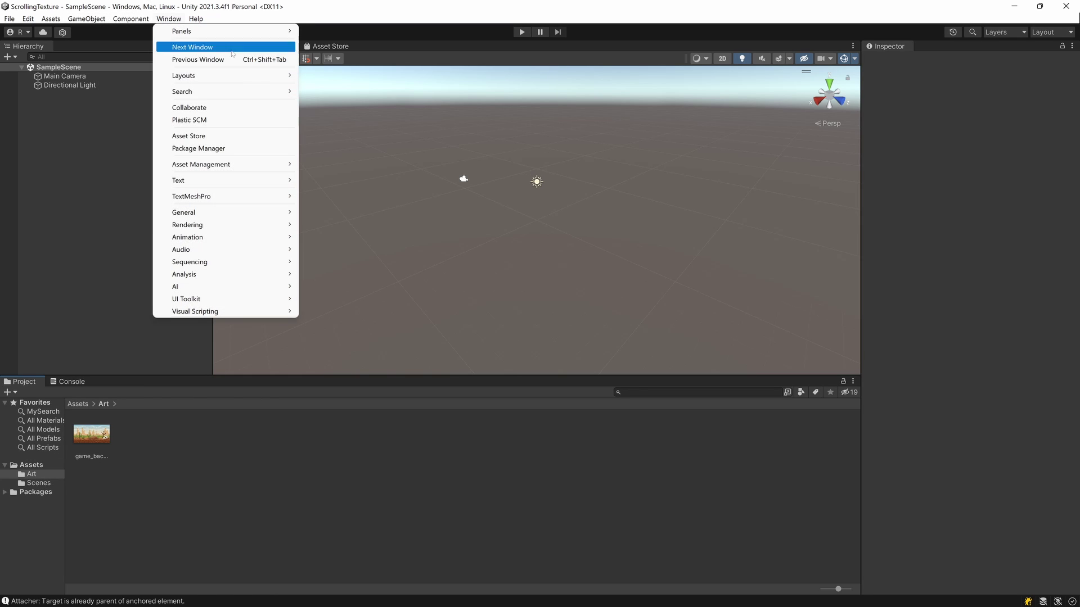
{"action": "left_click", "coordinate": [213, 148]}
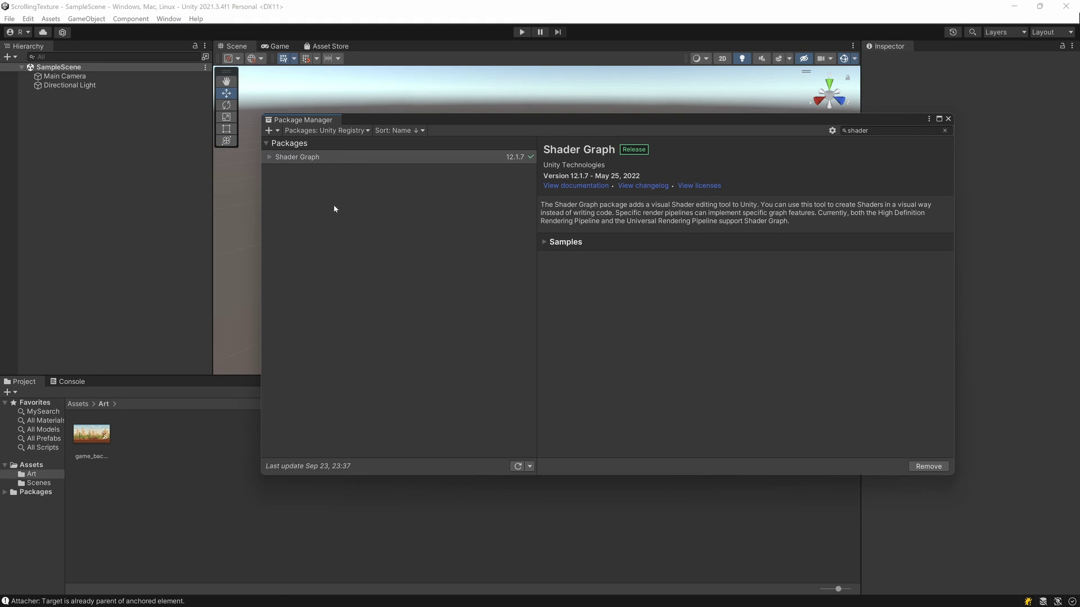
{"action": "left_click", "coordinate": [318, 130]}
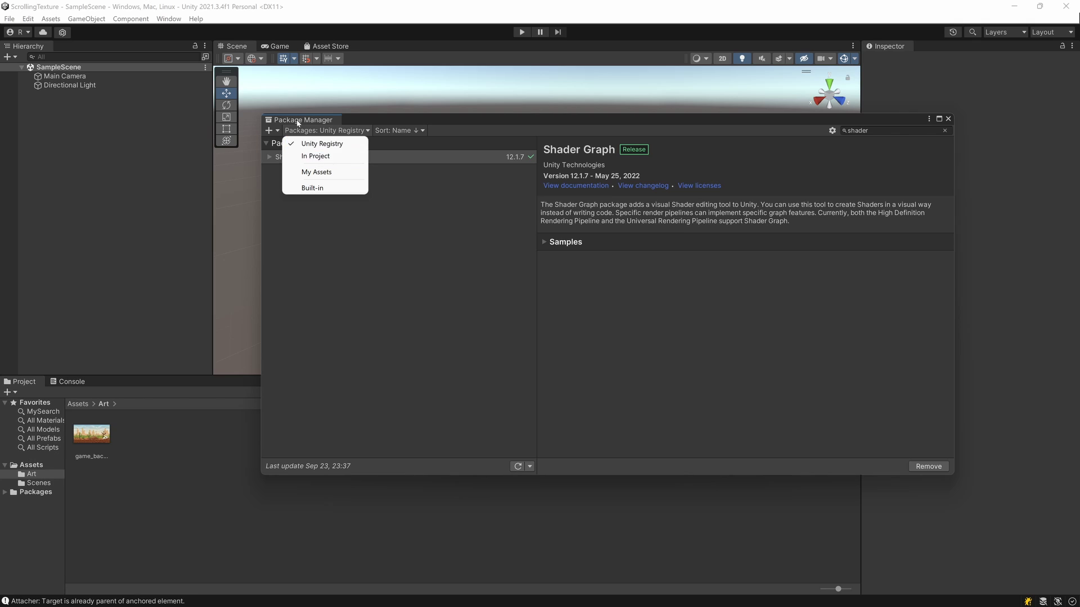
{"action": "left_click", "coordinate": [366, 266]}
{"action": "left_click", "coordinate": [866, 131]}
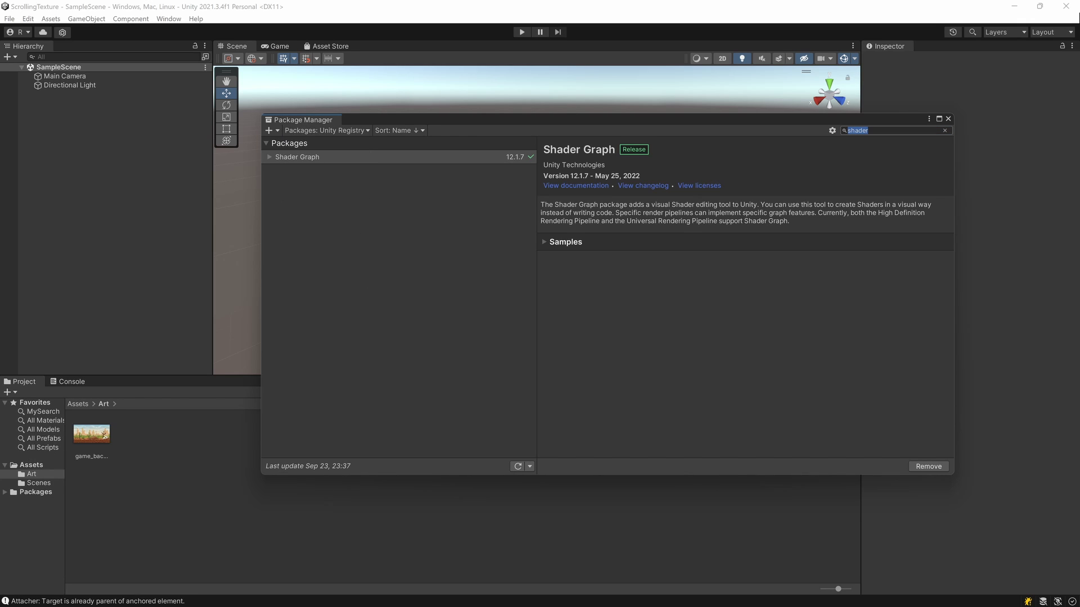
{"action": "left_click", "coordinate": [869, 131]}
{"action": "left_click", "coordinate": [293, 158]}
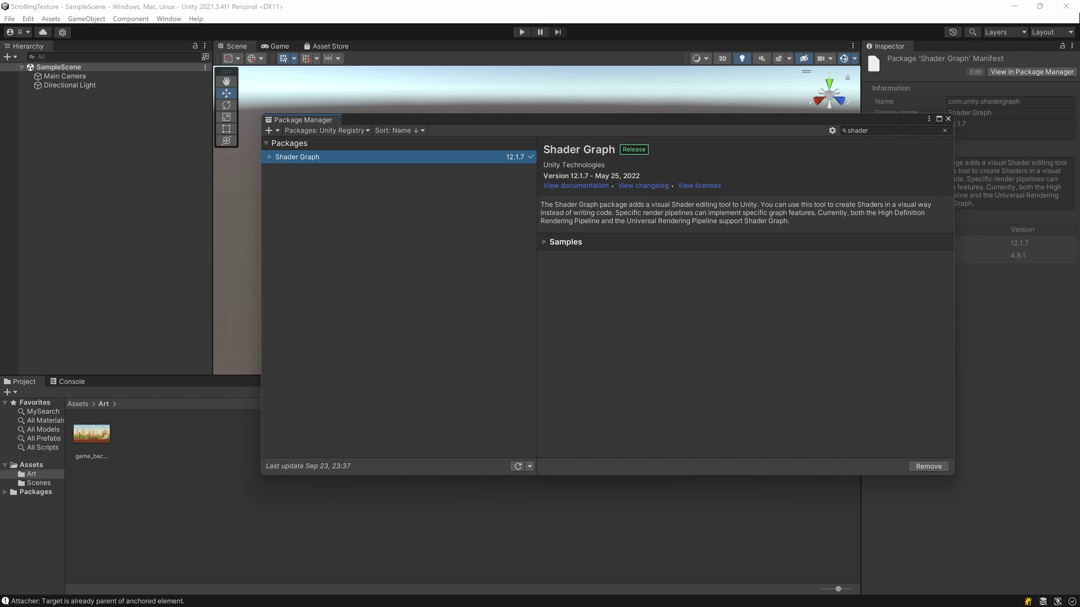
{"action": "left_click", "coordinate": [948, 119]}
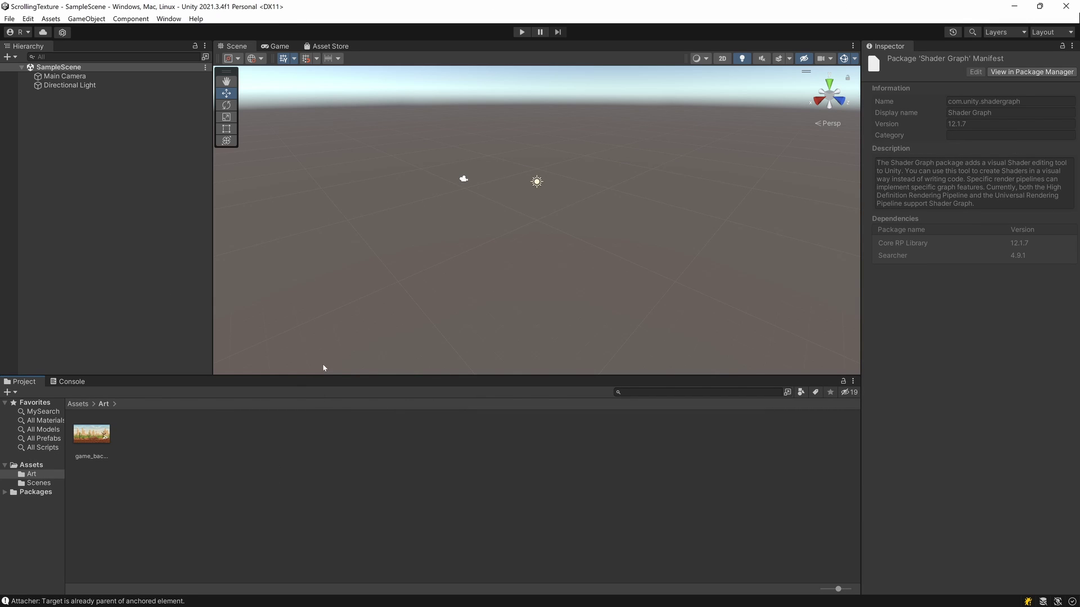
Step: Create a folder named Shaders directly in the project's Assets folder
{"action": "left_click", "coordinate": [28, 469]}
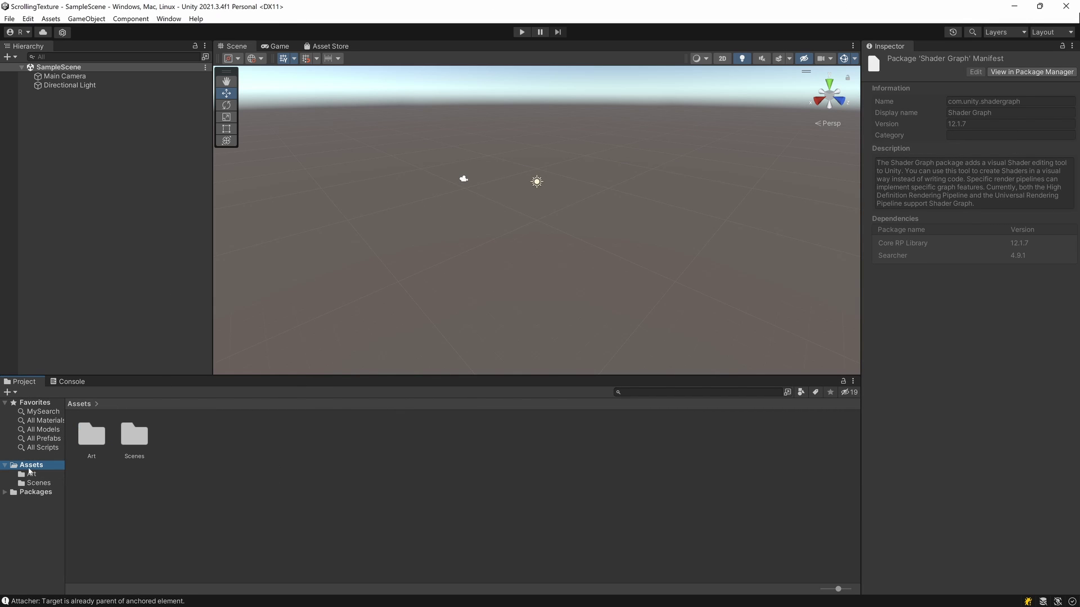
{"action": "right_click", "coordinate": [221, 433]}
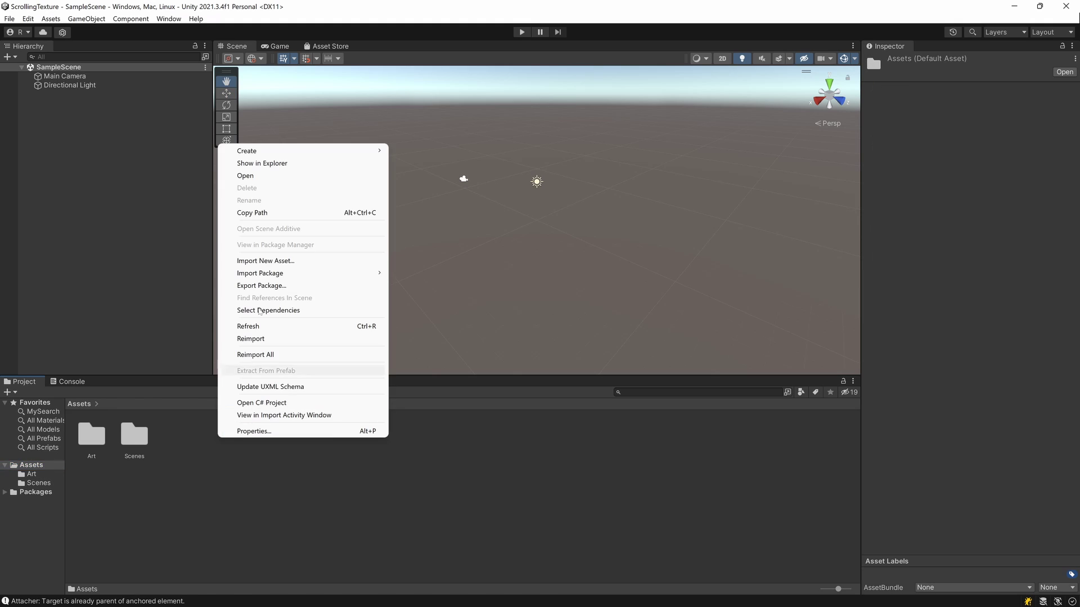
{"action": "mouse_move", "coordinate": [273, 153]}
{"action": "left_click", "coordinate": [416, 37]}
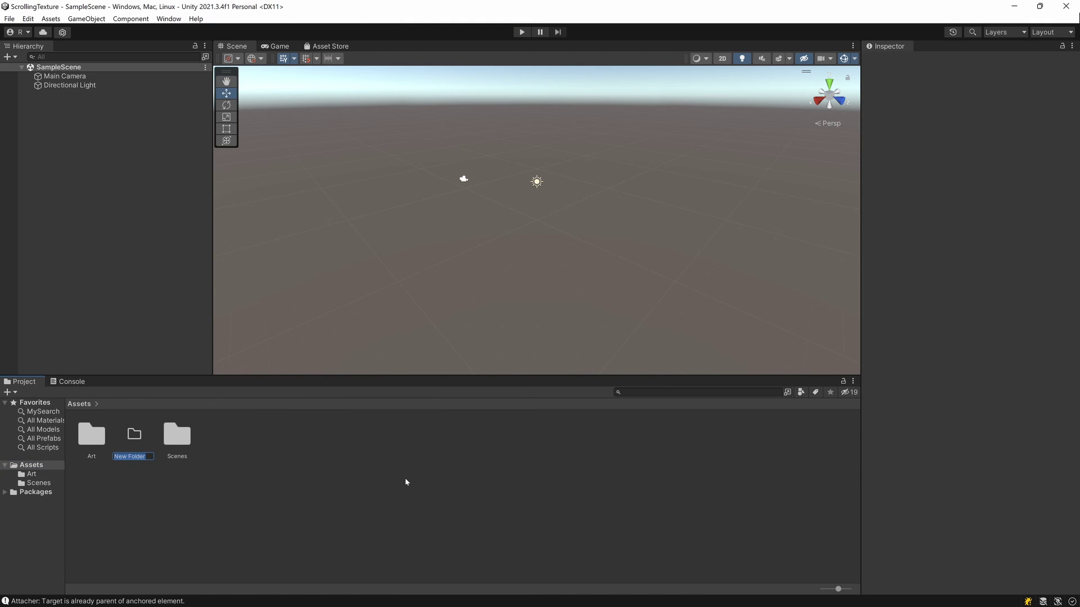
{"action": "type", "text": "Shaders"}
{"action": "key", "text": "Return"}
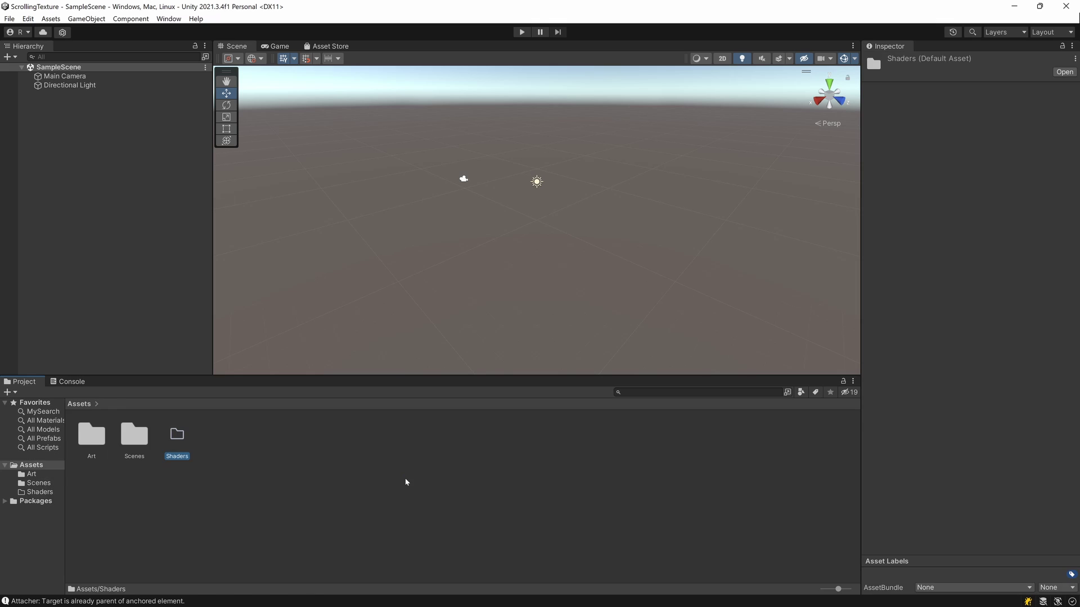
Step: Create a blank shader graph named ScrollingTexture in the Shaders folder
{"action": "double_click", "coordinate": [177, 432]}
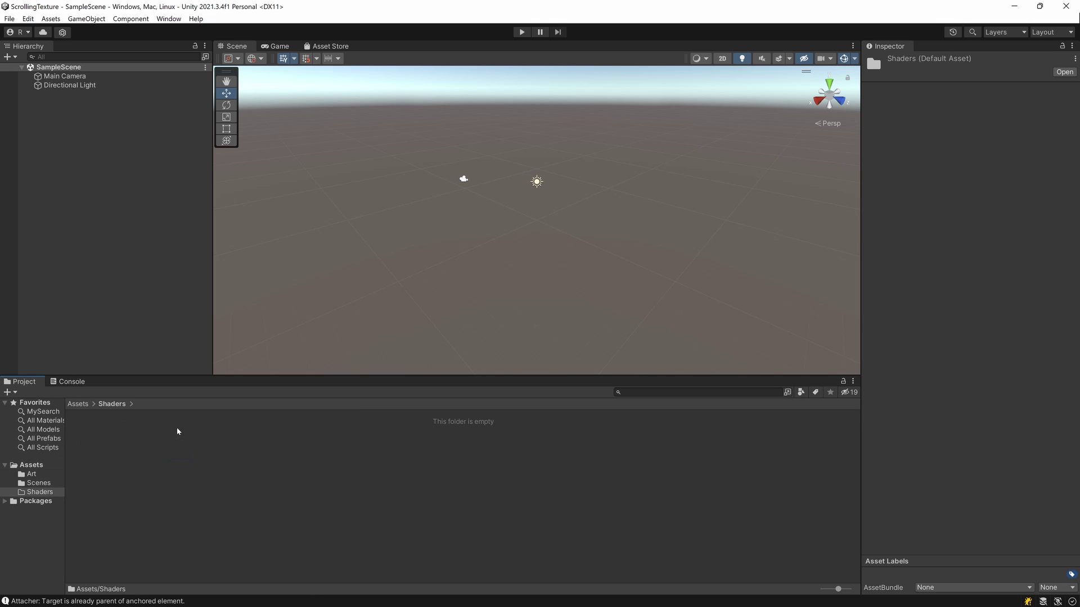
{"action": "right_click", "coordinate": [168, 437]}
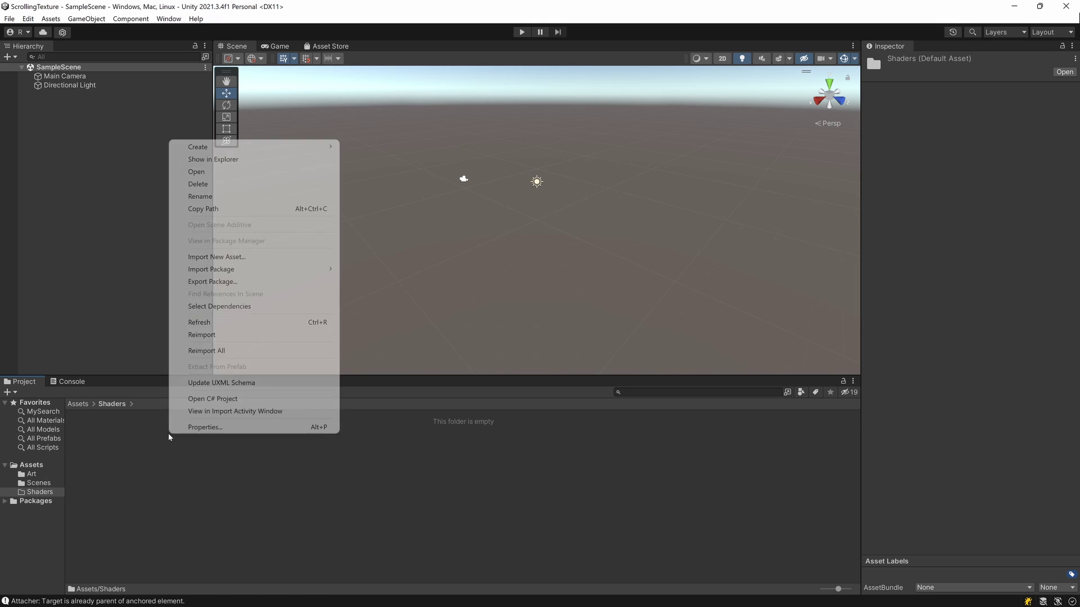
{"action": "mouse_move", "coordinate": [230, 151]}
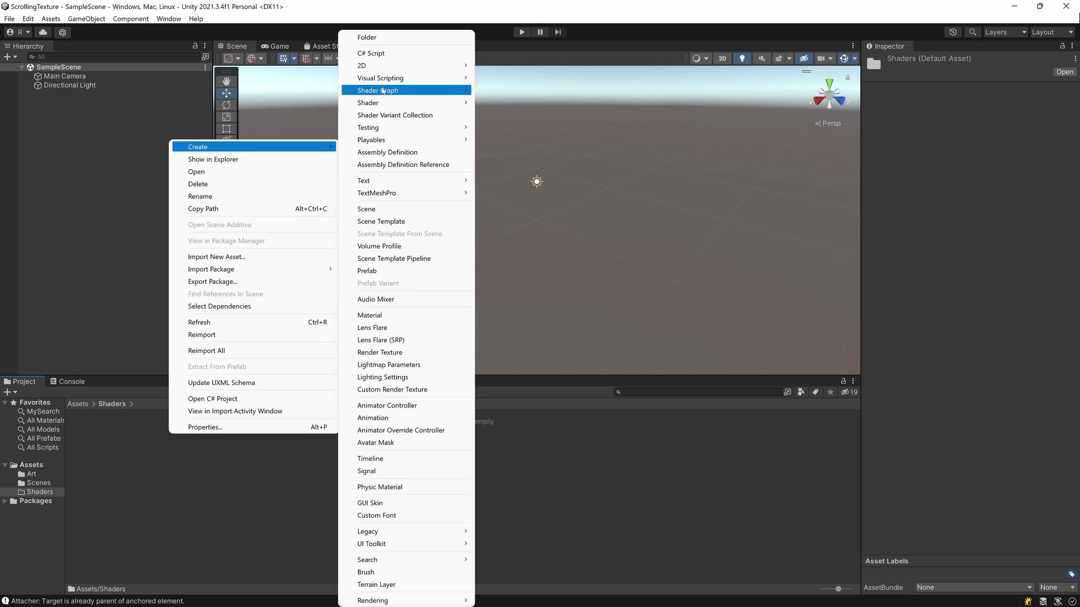
{"action": "mouse_move", "coordinate": [383, 90]}
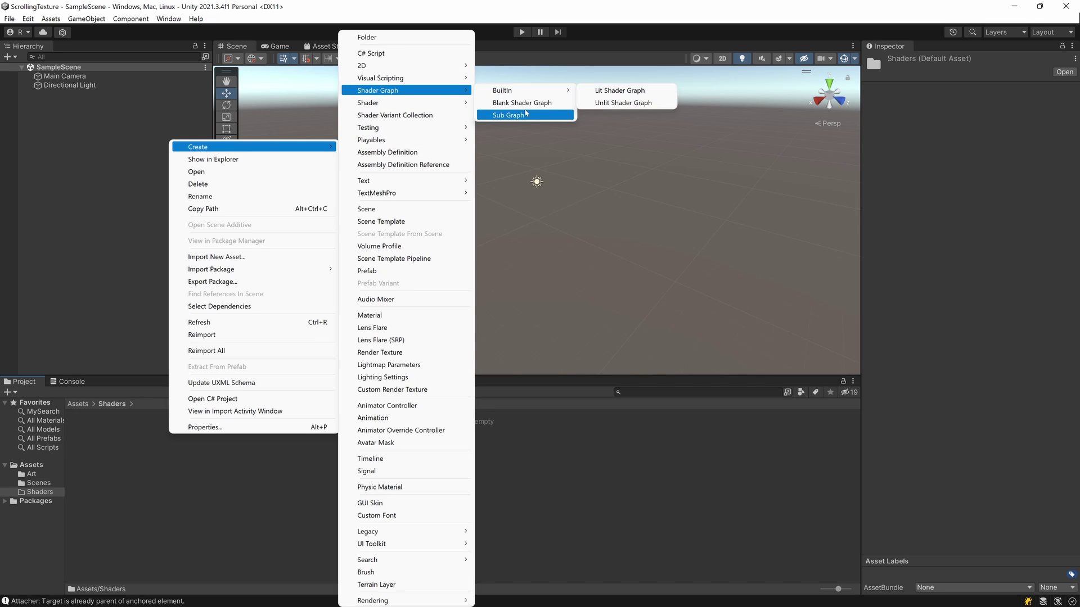
{"action": "left_click", "coordinate": [522, 103]}
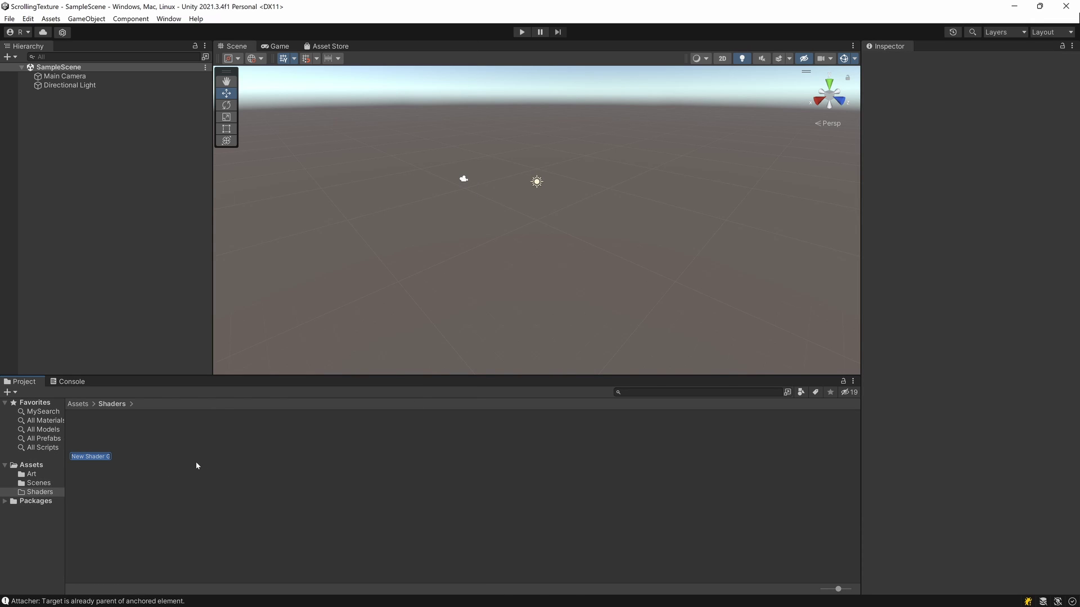
{"action": "type", "text": "S"}
{"action": "type", "text": "cro"}
{"action": "type", "text": "lling"}
{"action": "type", "text": "Texture"}
{"action": "key", "text": "Return"}
Step: Open the ScrollingTexture shader graph for editing and enlarge the graph editor area
{"action": "double_click", "coordinate": [88, 445]}
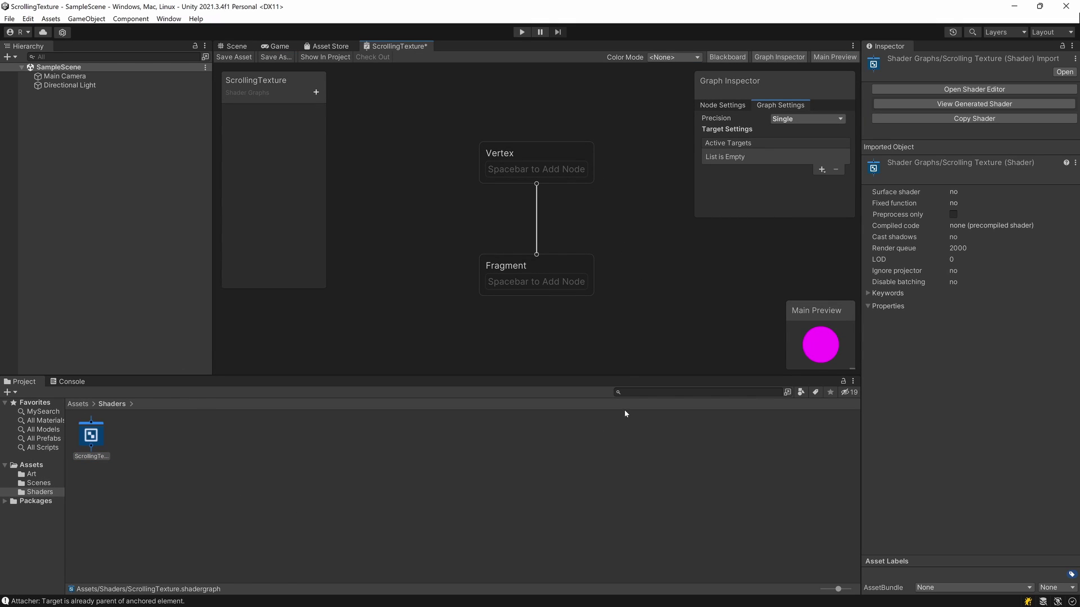
{"action": "left_click_drag", "start_coordinate": [615, 375], "coordinate": [624, 435]}
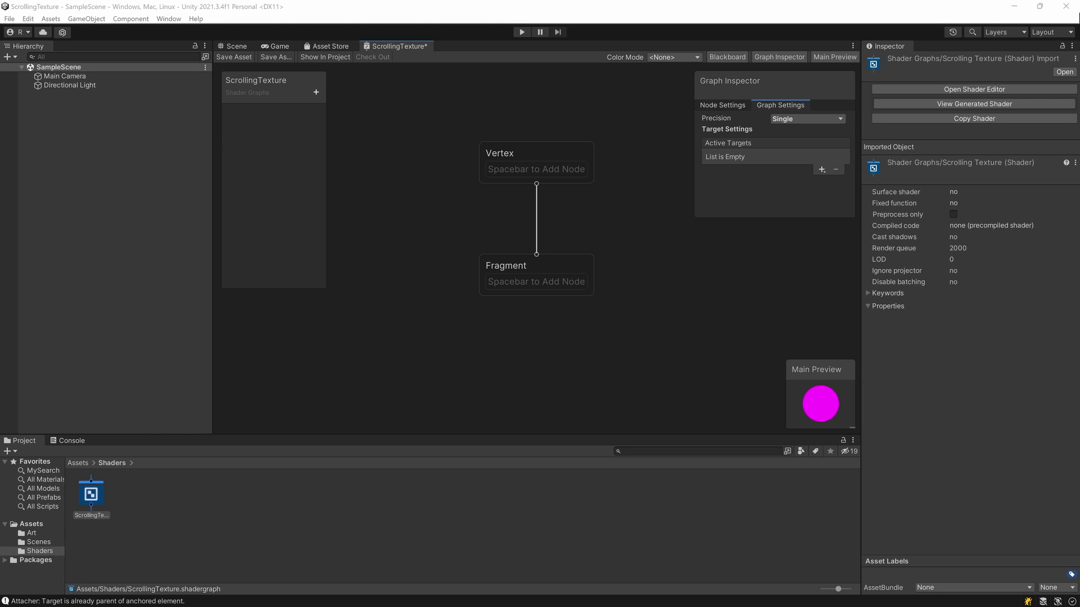
{"action": "left_click", "coordinate": [288, 128]}
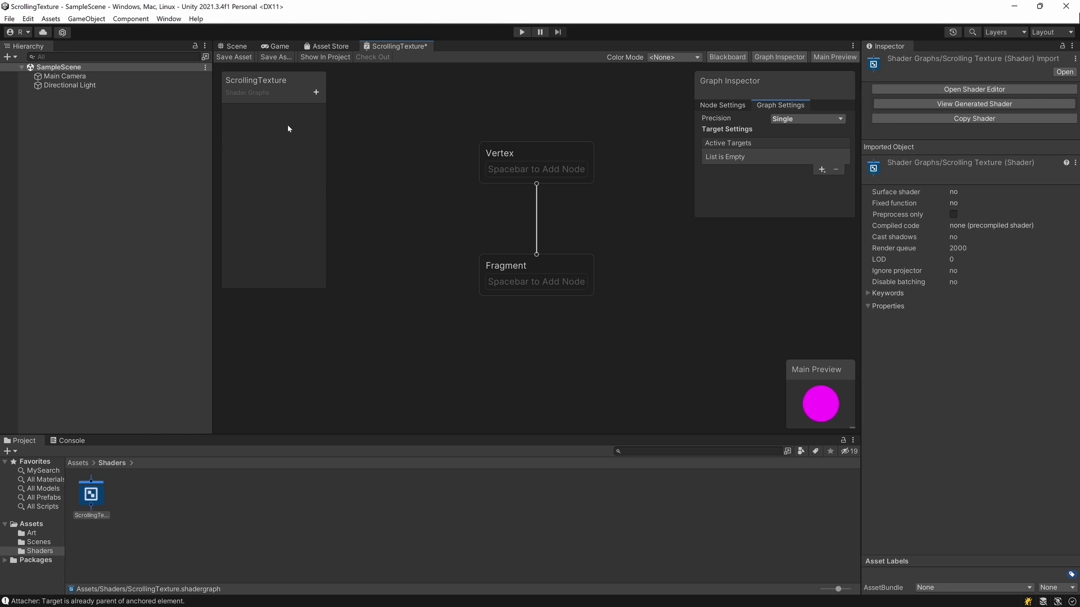
Step: Add a Float property named ScrollSpeed to the shader graph
{"action": "left_click", "coordinate": [316, 93]}
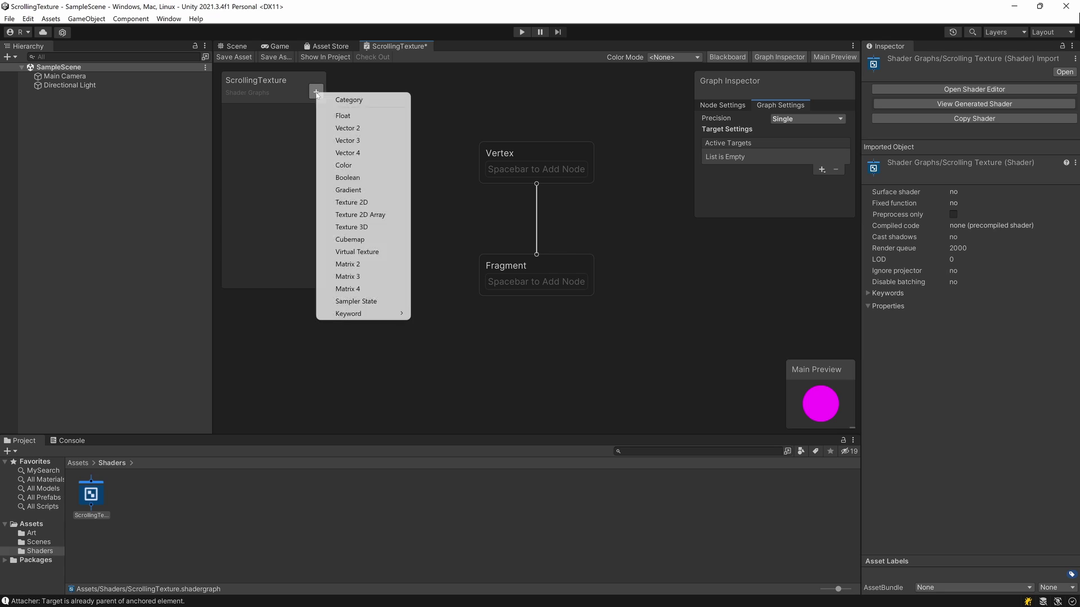
{"action": "left_click", "coordinate": [362, 116]}
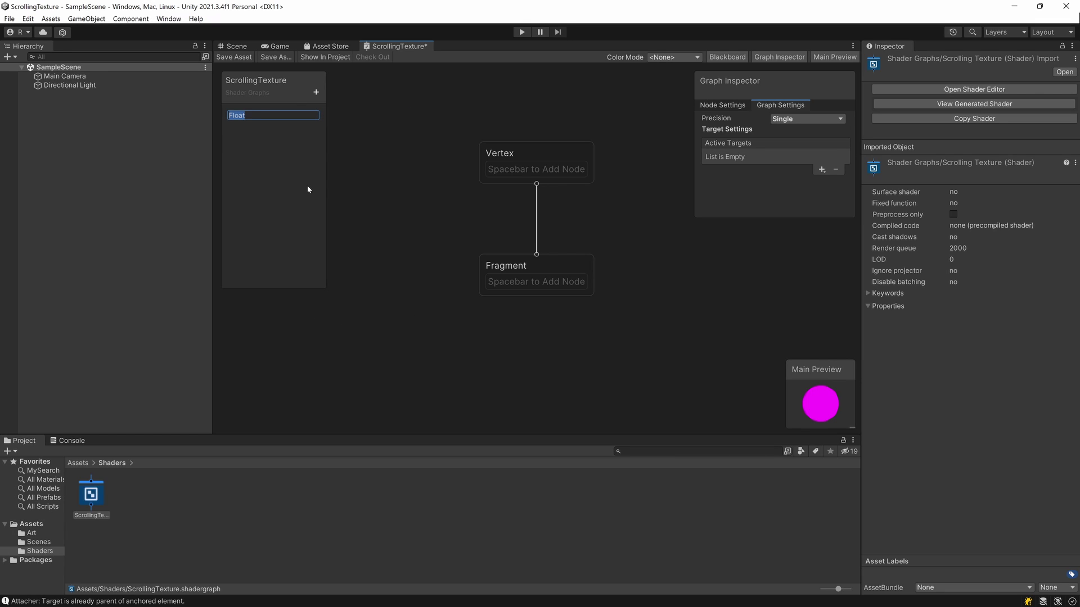
{"action": "type", "text": "ScrollSpeed"}
{"action": "key", "text": "Return"}
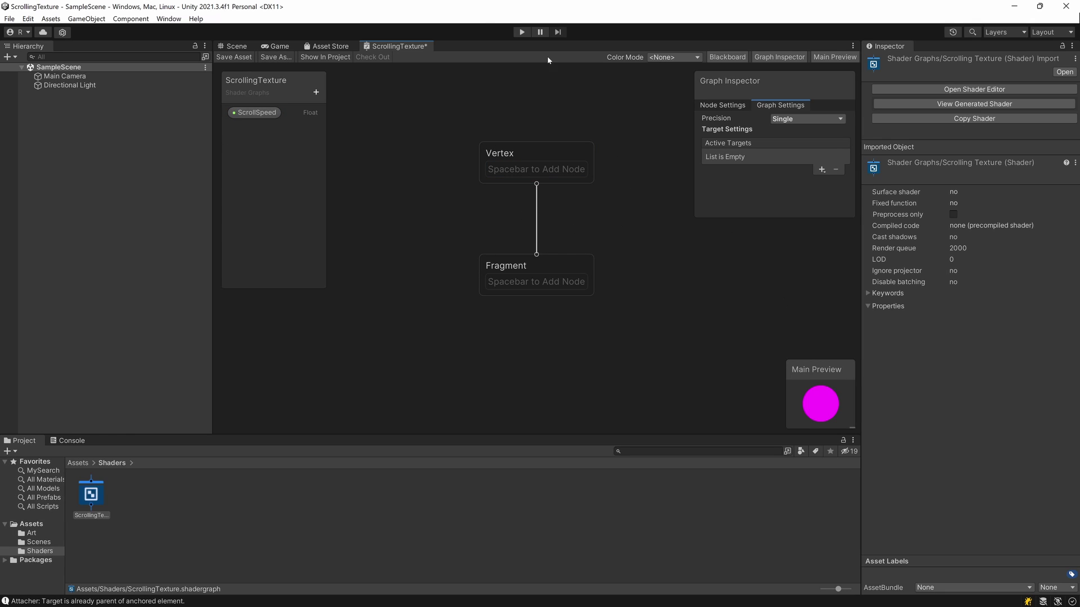
Step: Set the default value of the ScrollSpeed property to 0.5
{"action": "left_click", "coordinate": [247, 114]}
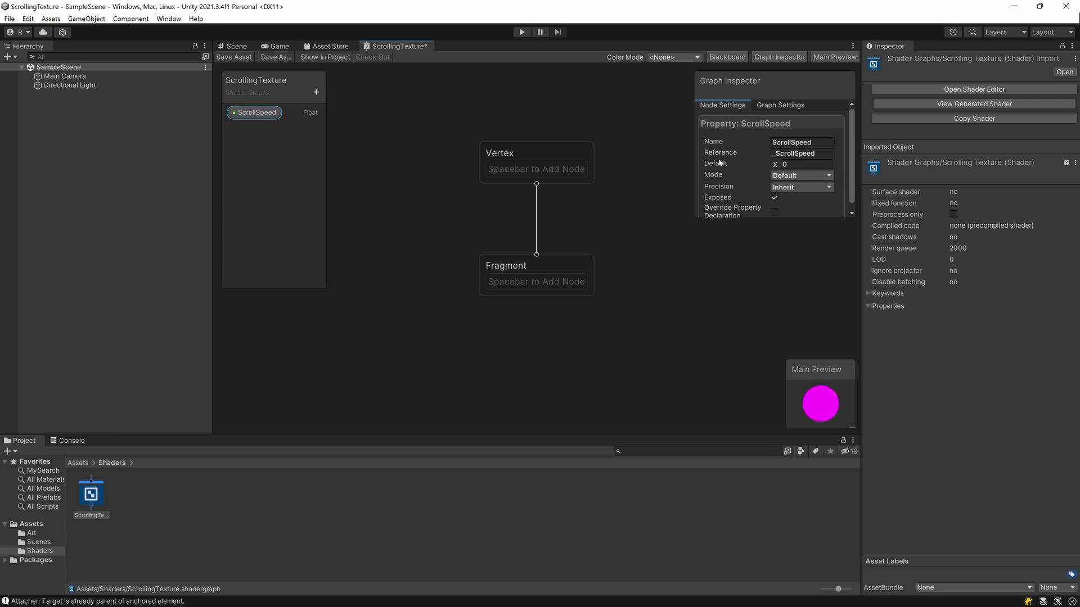
{"action": "left_click", "coordinate": [788, 165]}
{"action": "type", "text": "0.5"}
{"action": "left_click", "coordinate": [647, 152]}
Step: Place the ScrollSpeed property as a node in the graph, well before the Vertex and Fragment blocks
{"action": "scroll", "coordinate": [440, 167], "scroll_direction": "down", "scroll_amount": 3}
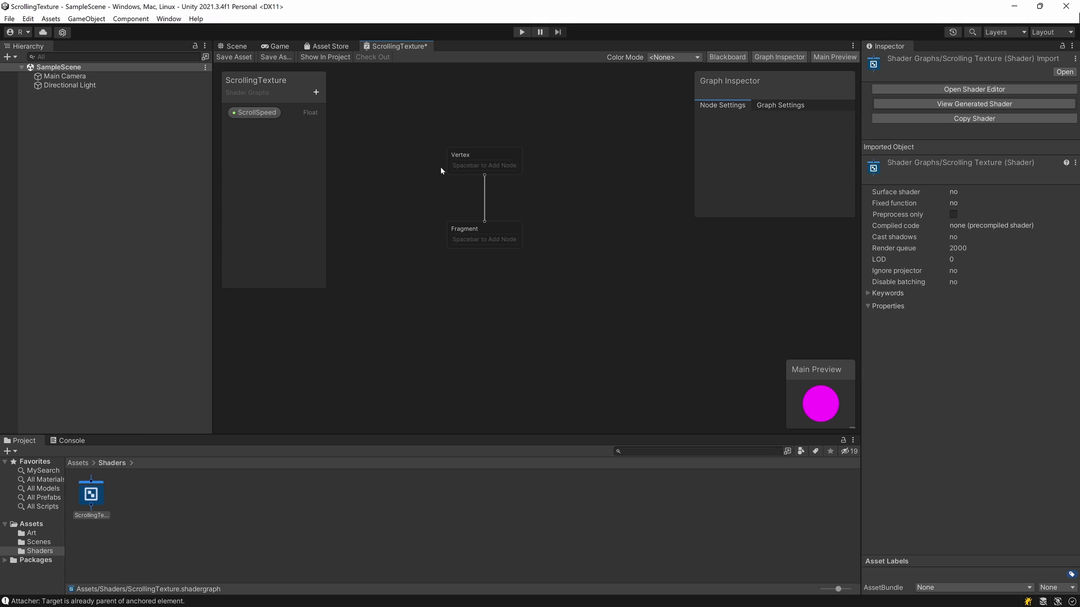
{"action": "middle_click_drag", "start_coordinate": [440, 166], "coordinate": [602, 243]}
{"action": "scroll", "coordinate": [563, 273], "scroll_direction": "down", "scroll_amount": 4}
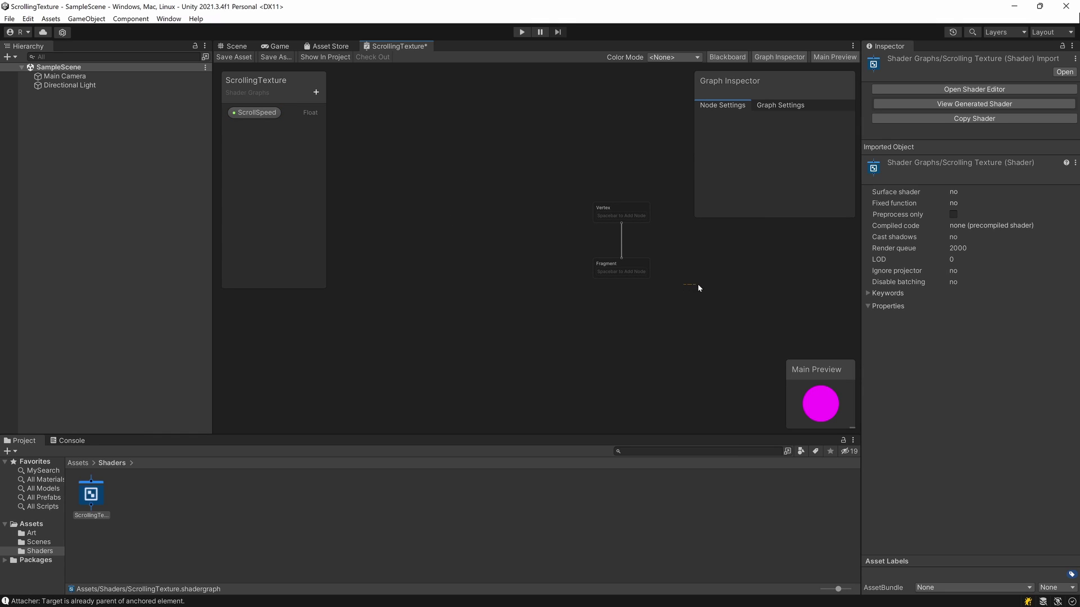
{"action": "middle_click_drag", "start_coordinate": [650, 297], "coordinate": [669, 306]}
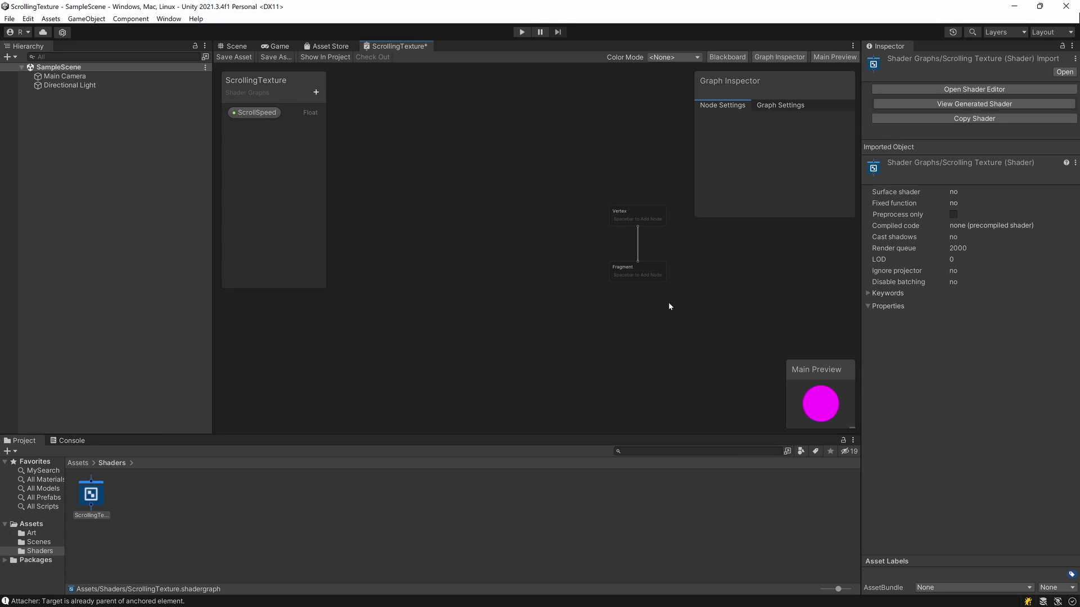
{"action": "left_click", "coordinate": [250, 115]}
{"action": "left_click_drag", "start_coordinate": [329, 126], "coordinate": [354, 155]}
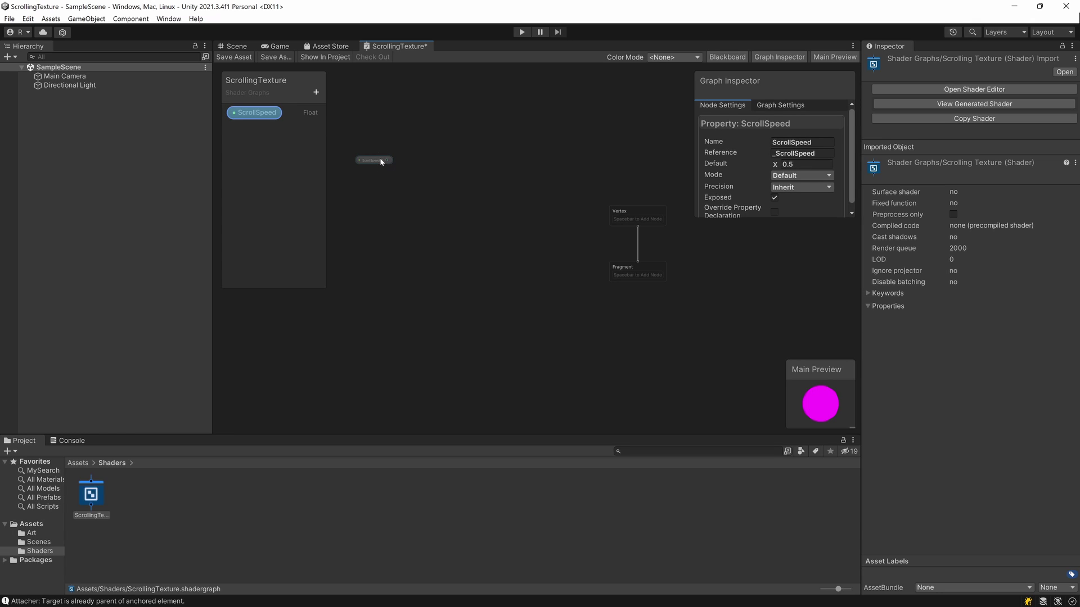
{"action": "scroll", "coordinate": [394, 169], "scroll_direction": "up", "scroll_amount": 3}
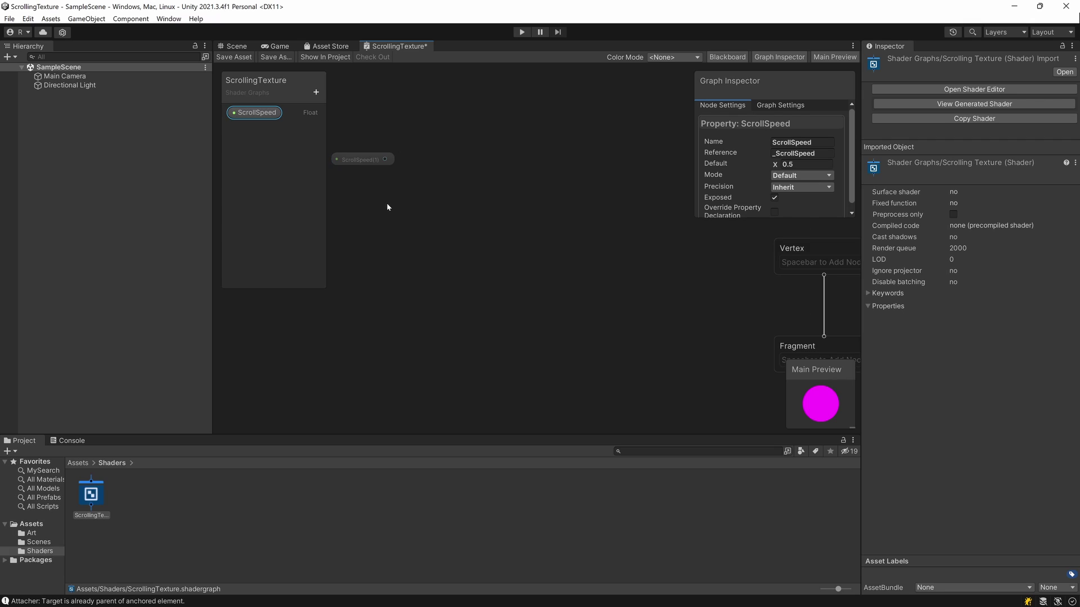
Step: Create a Multiply node from the ScrollSpeed node's output, connected to its A input
{"action": "left_click_drag", "start_coordinate": [404, 164], "coordinate": [433, 172]}
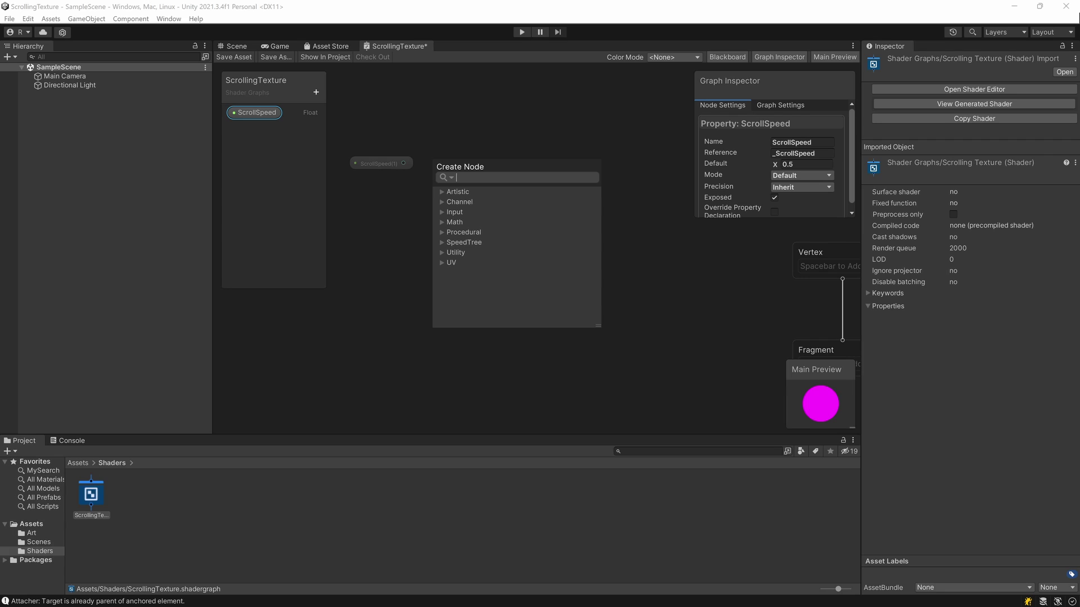
{"action": "key", "text": "Escape"}
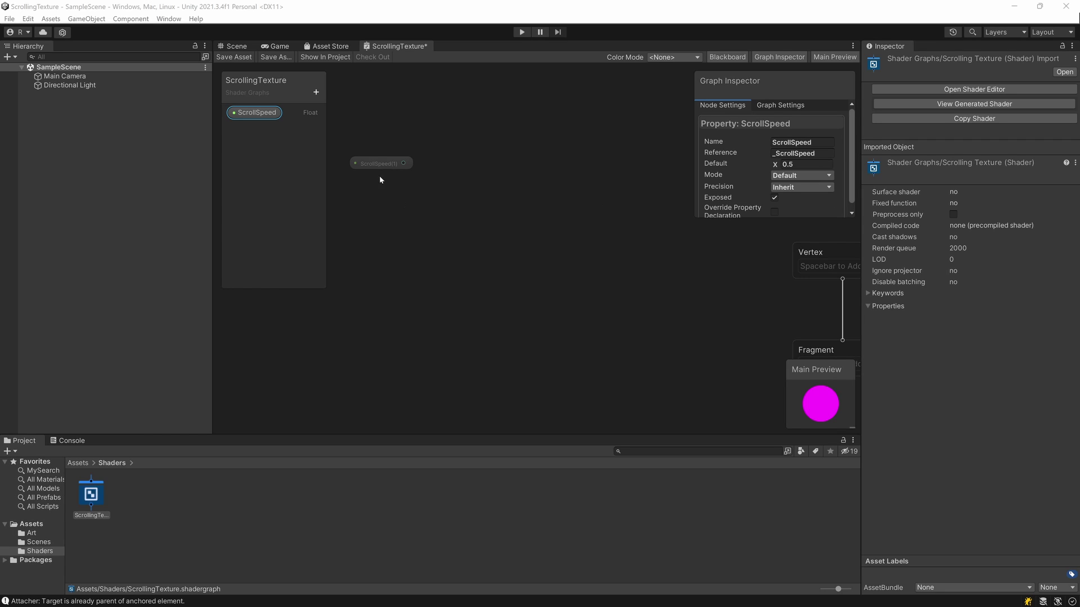
{"action": "left_click_drag", "start_coordinate": [404, 164], "coordinate": [439, 163]}
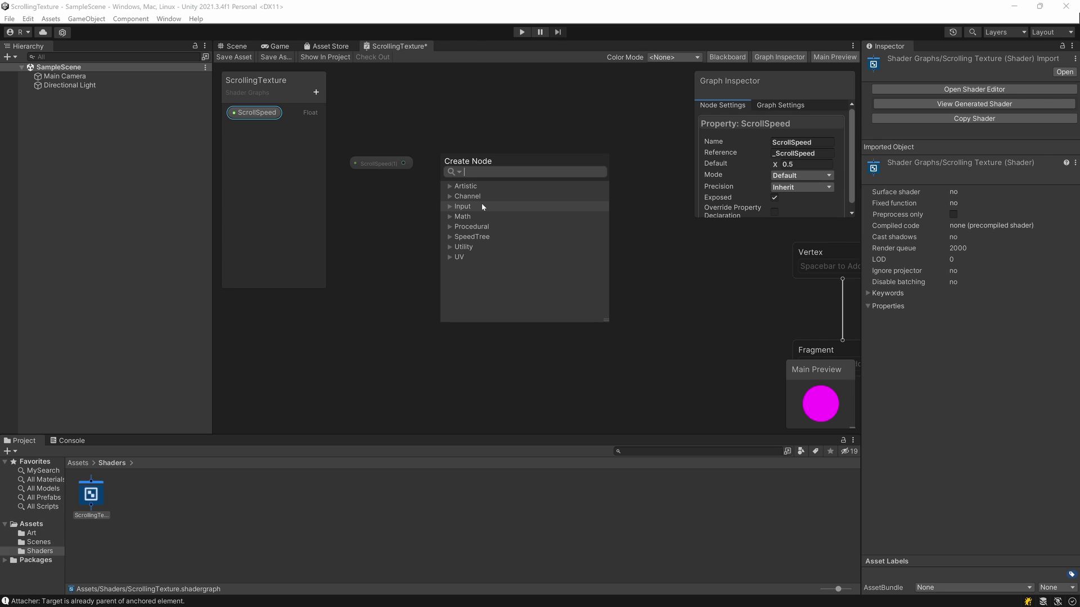
{"action": "type", "text": "Multi"}
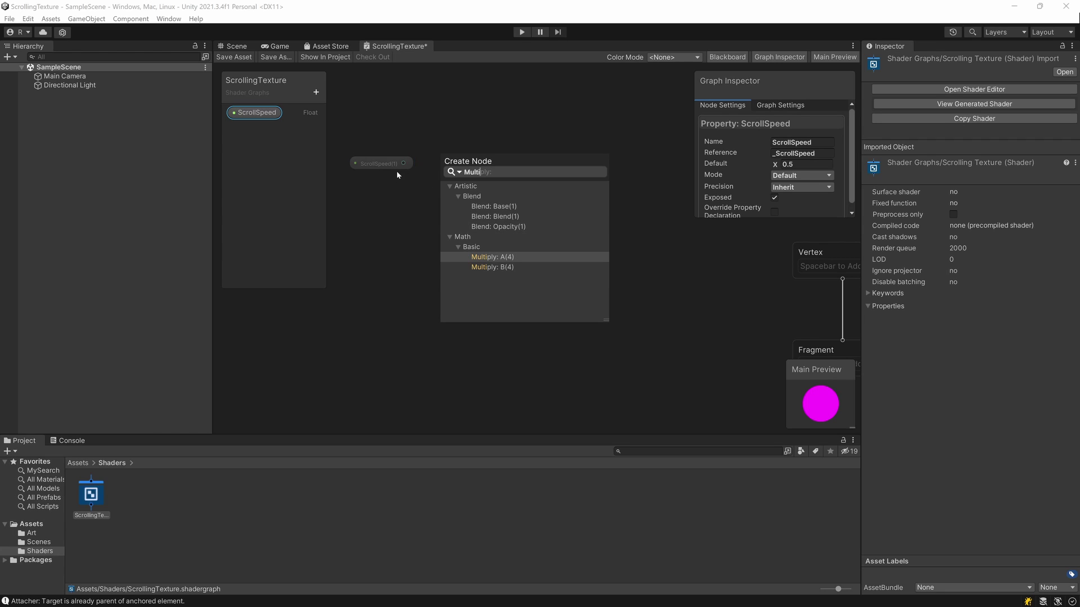
{"action": "left_click", "coordinate": [503, 258]}
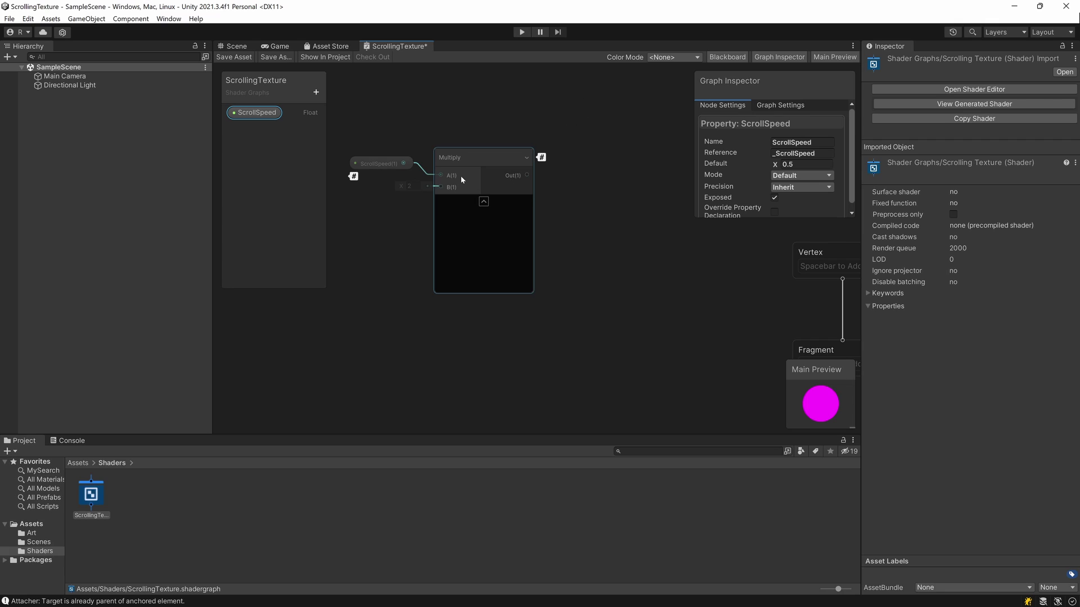
Step: Create a Time node whose Time output feeds the Multiply node's B input, and collapse the Multiply node's preview
{"action": "left_click_drag", "start_coordinate": [441, 193], "coordinate": [388, 215]}
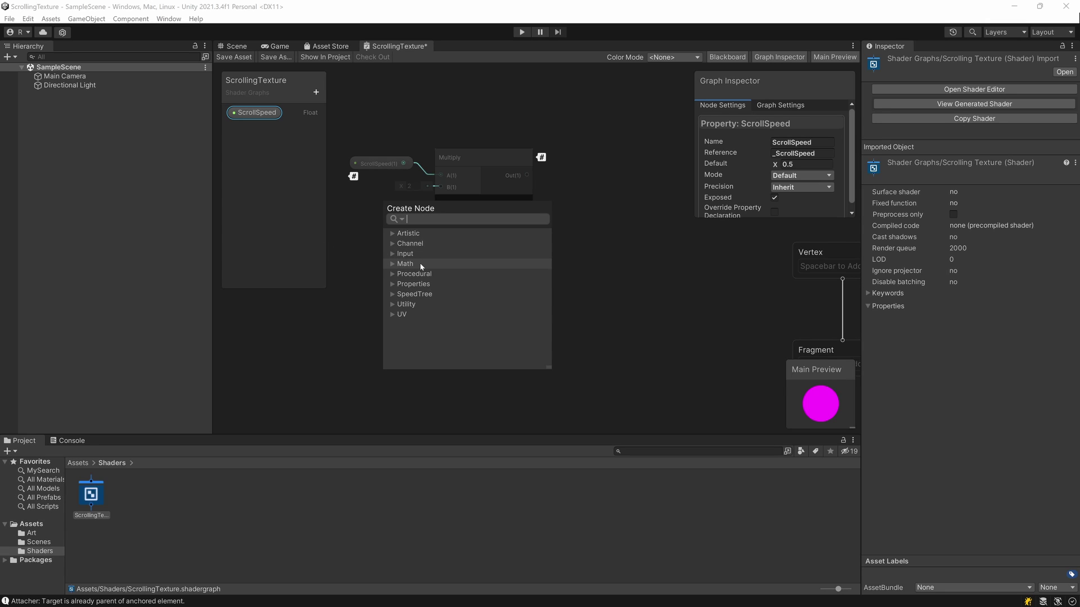
{"action": "type", "text": "Time"}
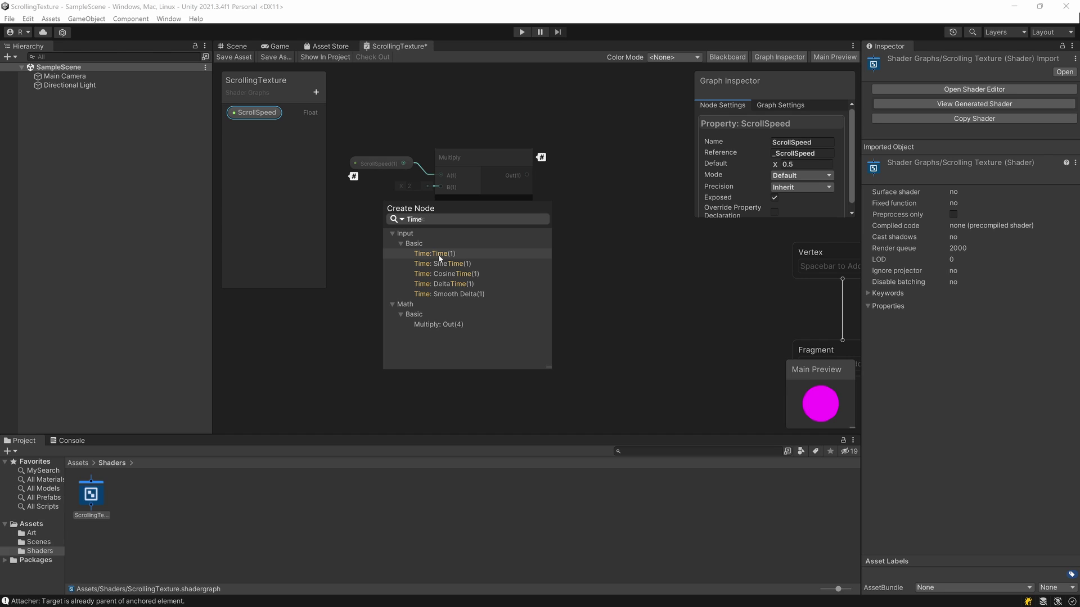
{"action": "left_click", "coordinate": [438, 255]}
{"action": "left_click_drag", "start_coordinate": [357, 202], "coordinate": [368, 203]}
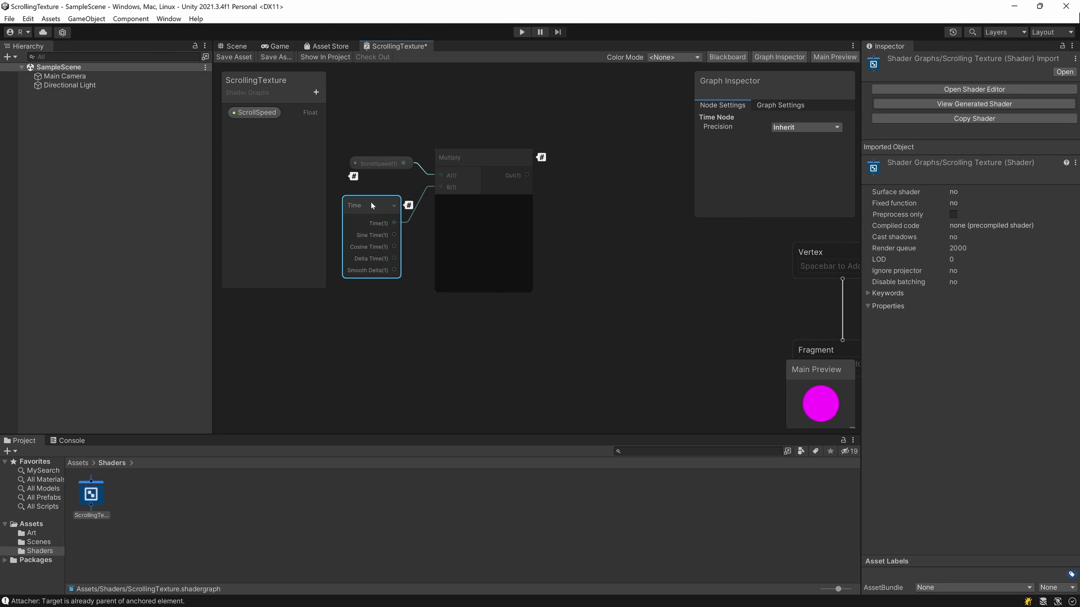
{"action": "left_click", "coordinate": [483, 201]}
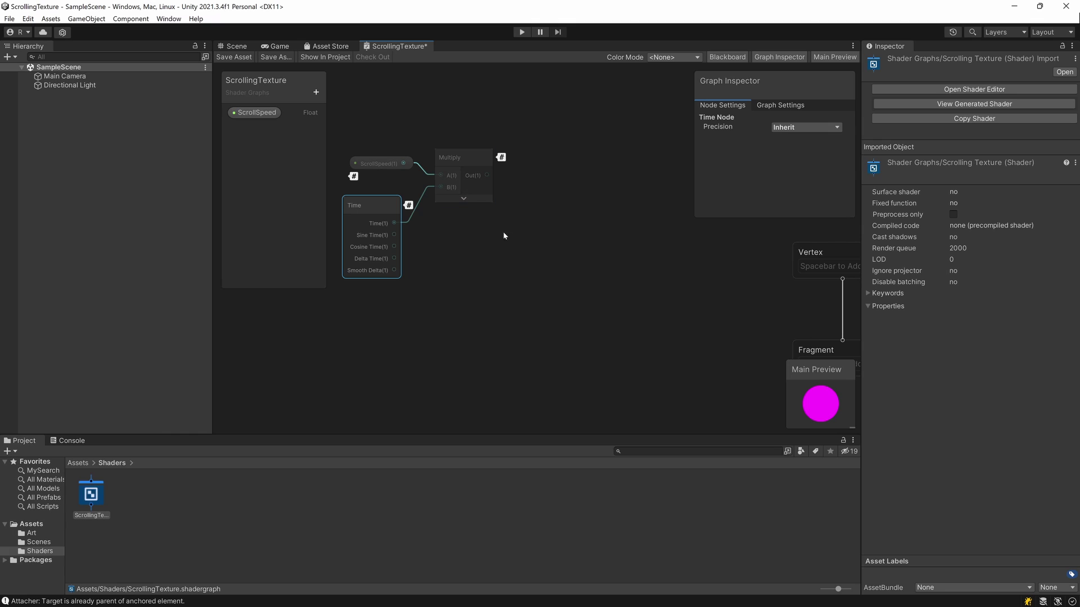
Step: Create a Vector 2 node from the Multiply output, connected to its X input, and place it clear of the Multiply node
{"action": "middle_click_drag", "start_coordinate": [504, 235], "coordinate": [517, 306]}
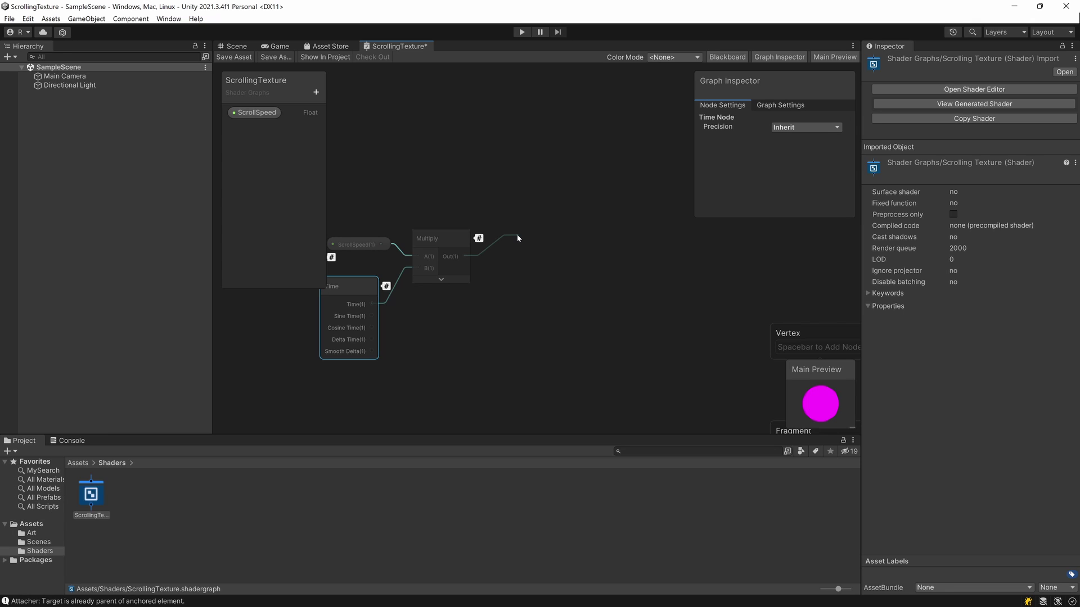
{"action": "left_click_drag", "start_coordinate": [517, 238], "coordinate": [518, 238]}
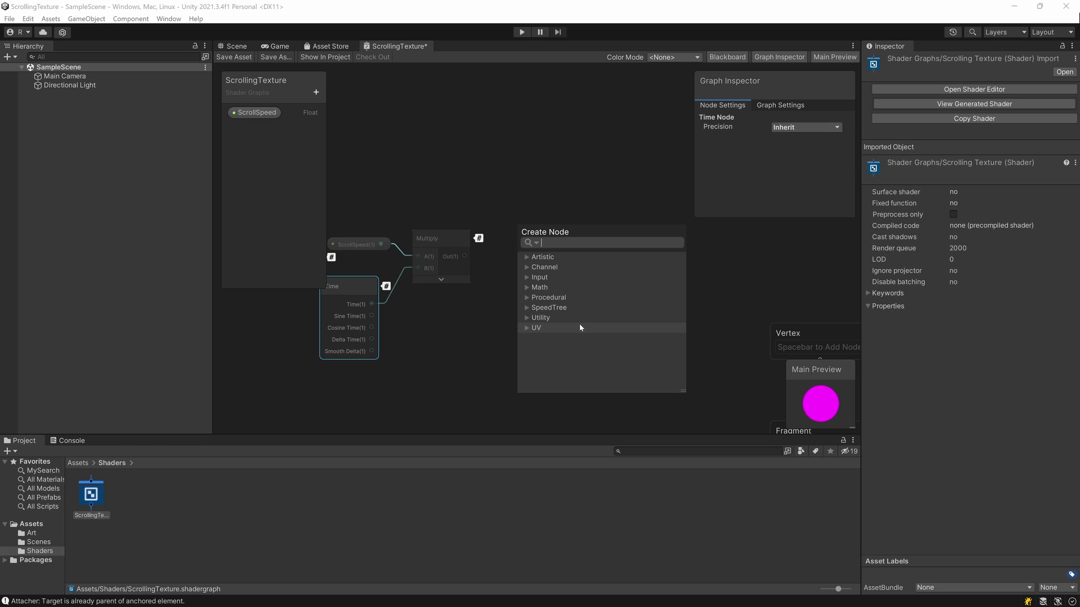
{"action": "type", "text": "Ver"}
{"action": "key", "text": "BackSpace"}
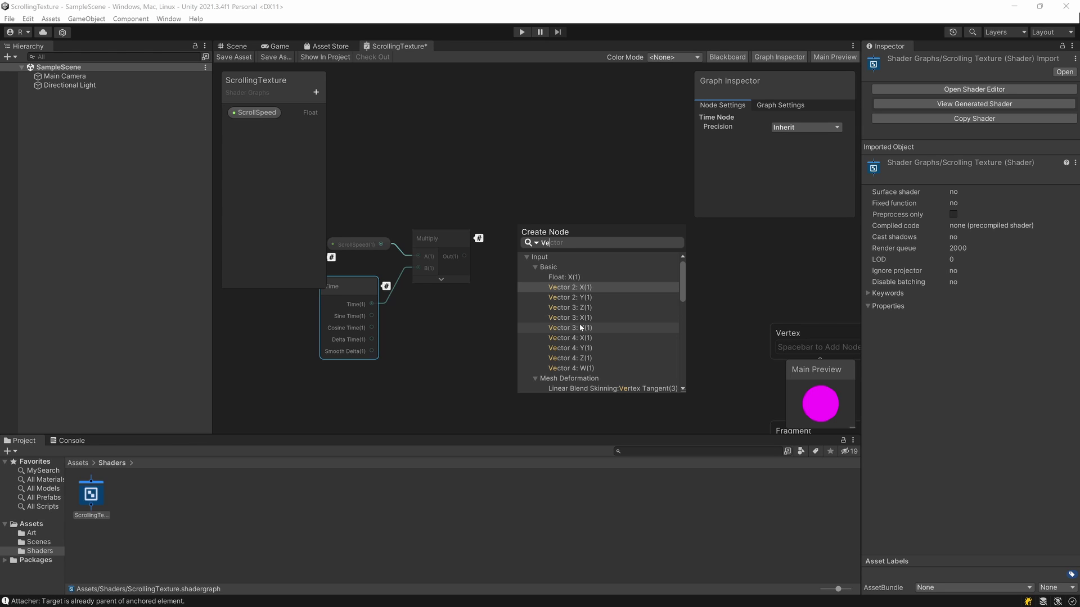
{"action": "left_click", "coordinate": [593, 288]}
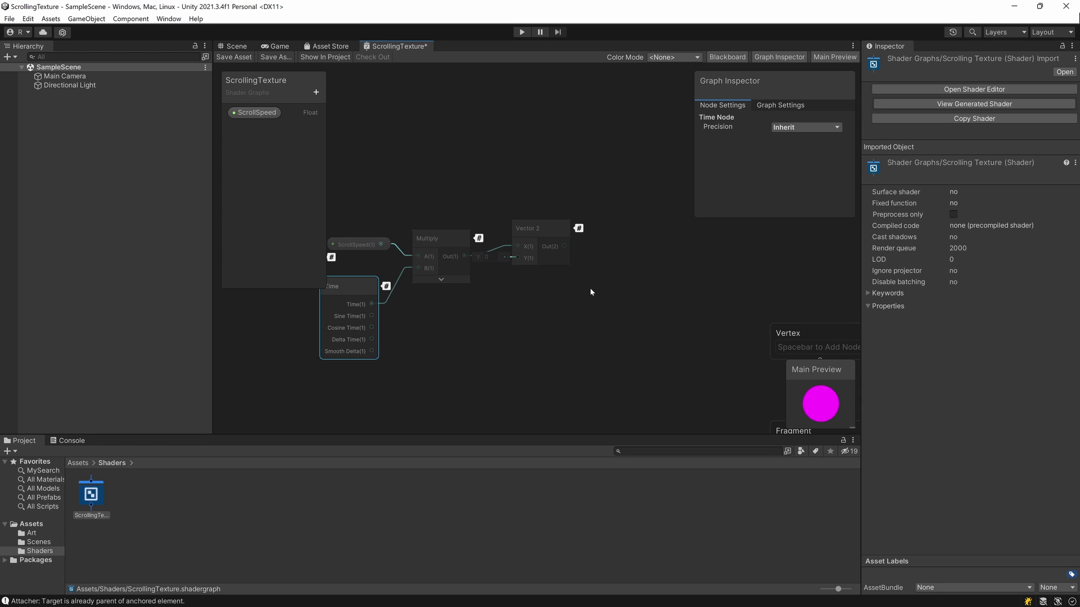
{"action": "left_click_drag", "start_coordinate": [536, 230], "coordinate": [572, 232]}
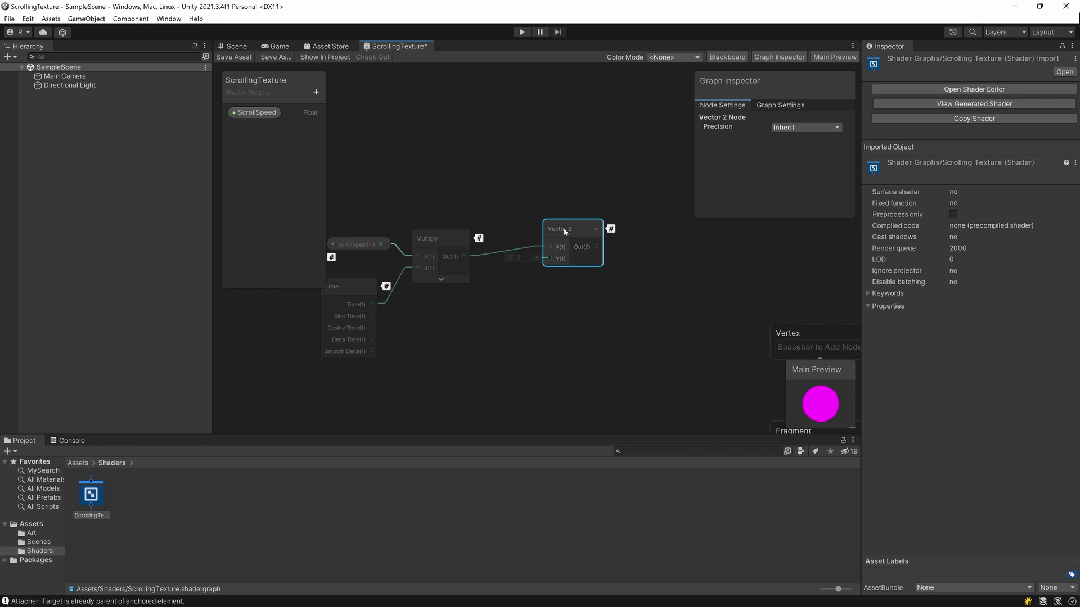
{"action": "mouse_move", "coordinate": [566, 226]}
{"action": "left_mouse_down"}
{"action": "mouse_move", "coordinate": [555, 236]}
{"action": "mouse_move", "coordinate": [565, 227]}
{"action": "left_mouse_up"}
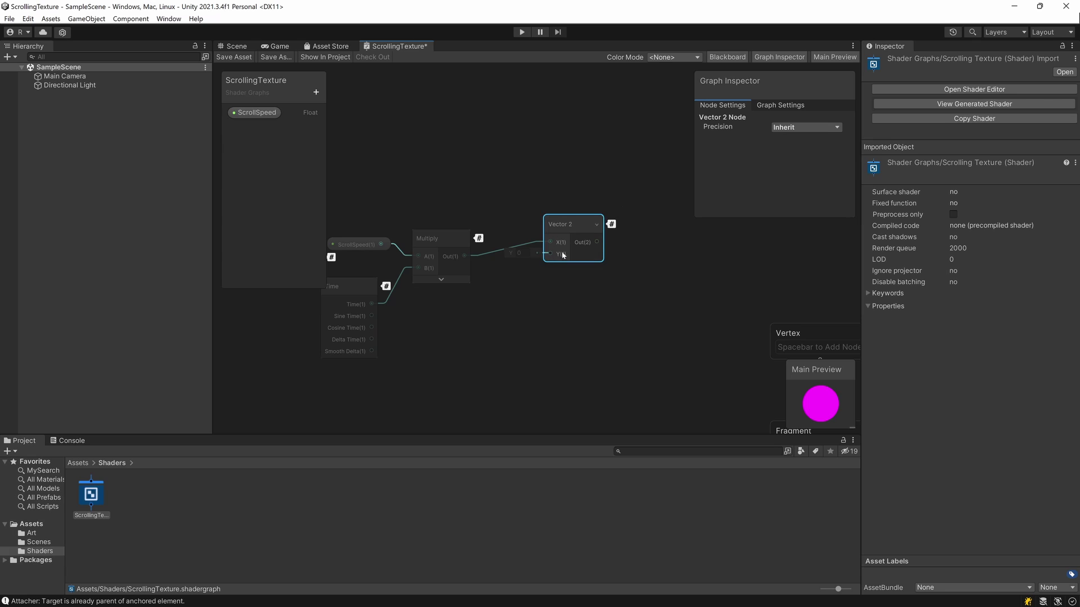
Step: Create a Tiling And Offset node from the Vector 2 output, connected to its Offset input, and place it beyond the Vector 2 node
{"action": "left_click_drag", "start_coordinate": [674, 269], "coordinate": [594, 302], "text": "alt"}
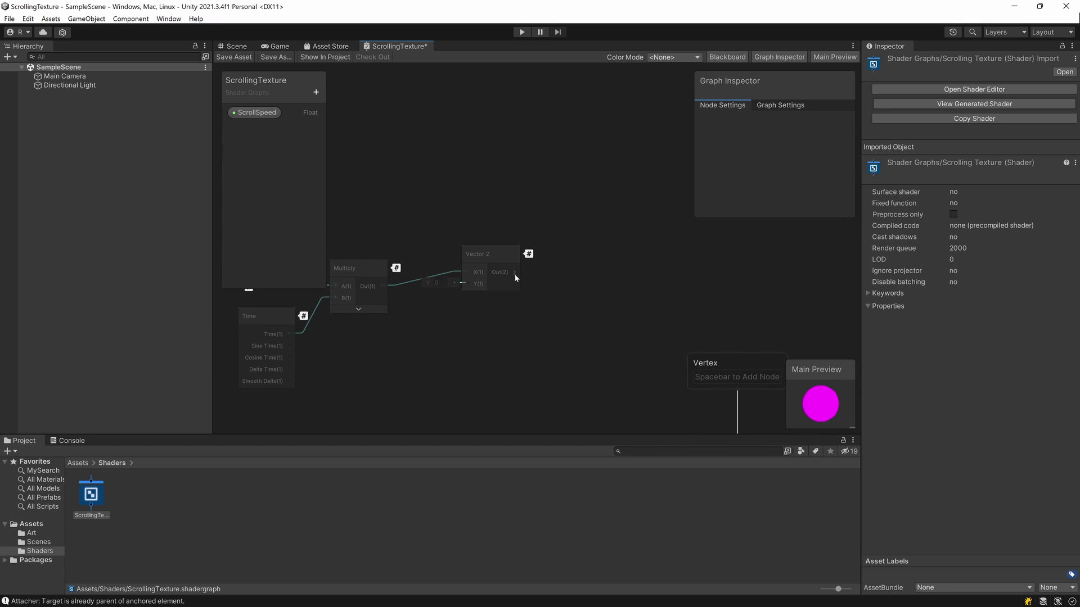
{"action": "left_click_drag", "start_coordinate": [552, 267], "coordinate": [553, 269]}
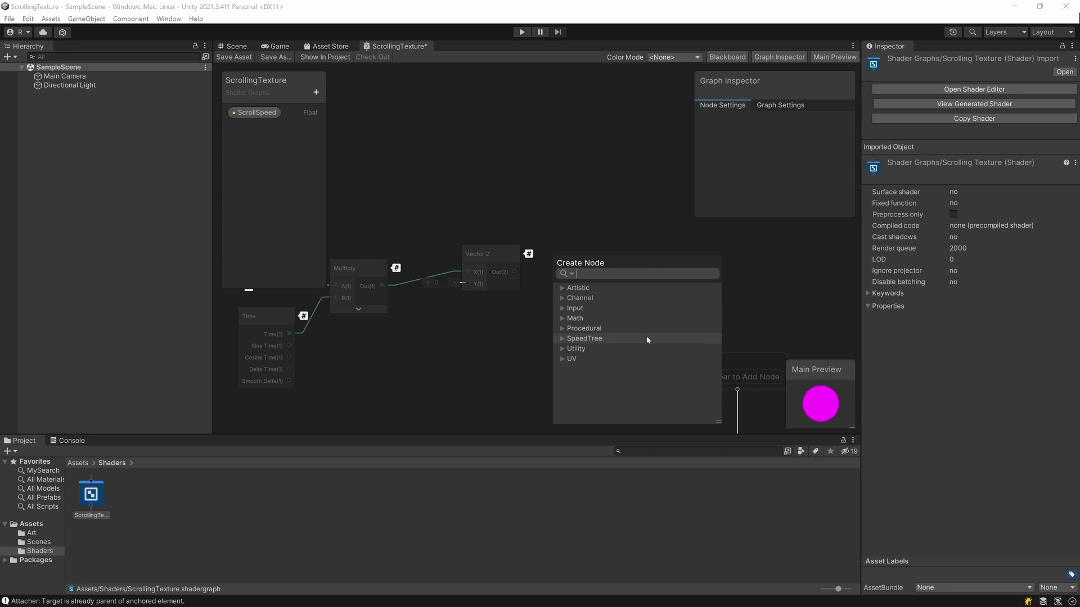
{"action": "type", "text": "Ti"}
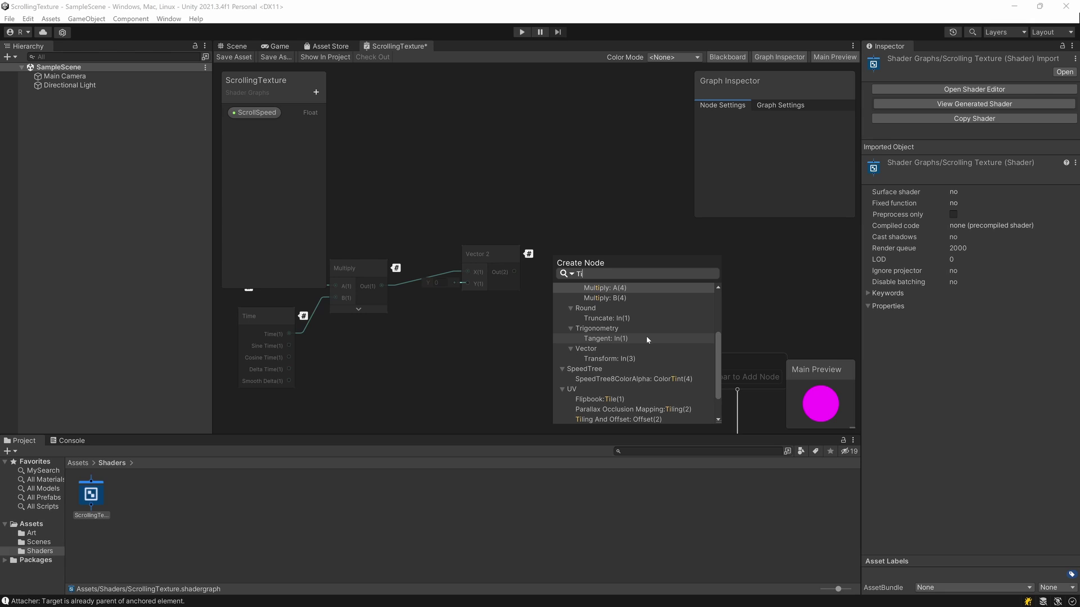
{"action": "type", "text": "li"}
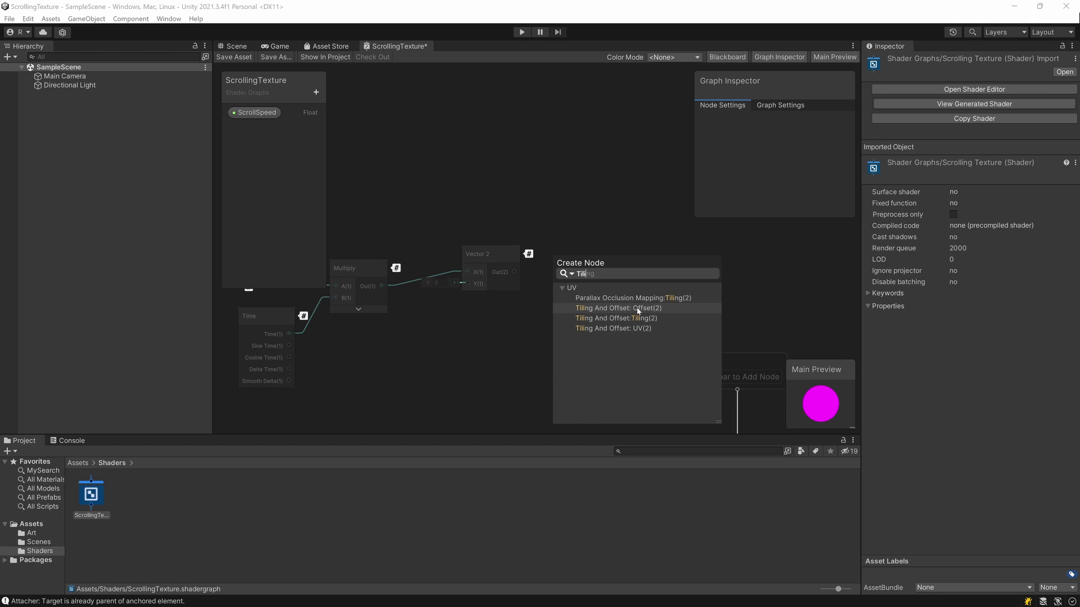
{"action": "left_click", "coordinate": [634, 308]}
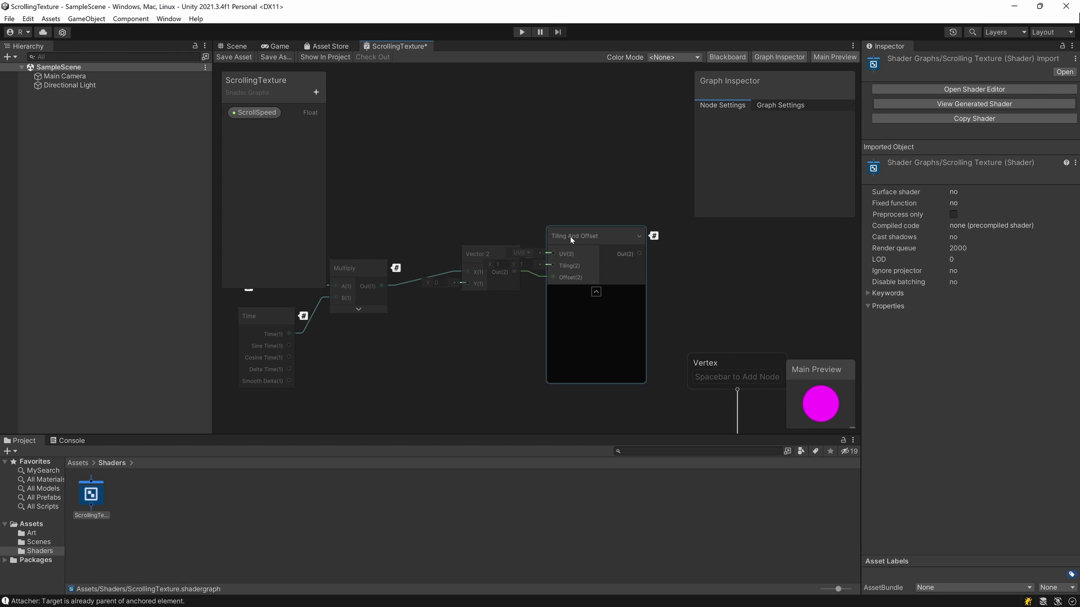
{"action": "left_click_drag", "start_coordinate": [571, 239], "coordinate": [597, 195]}
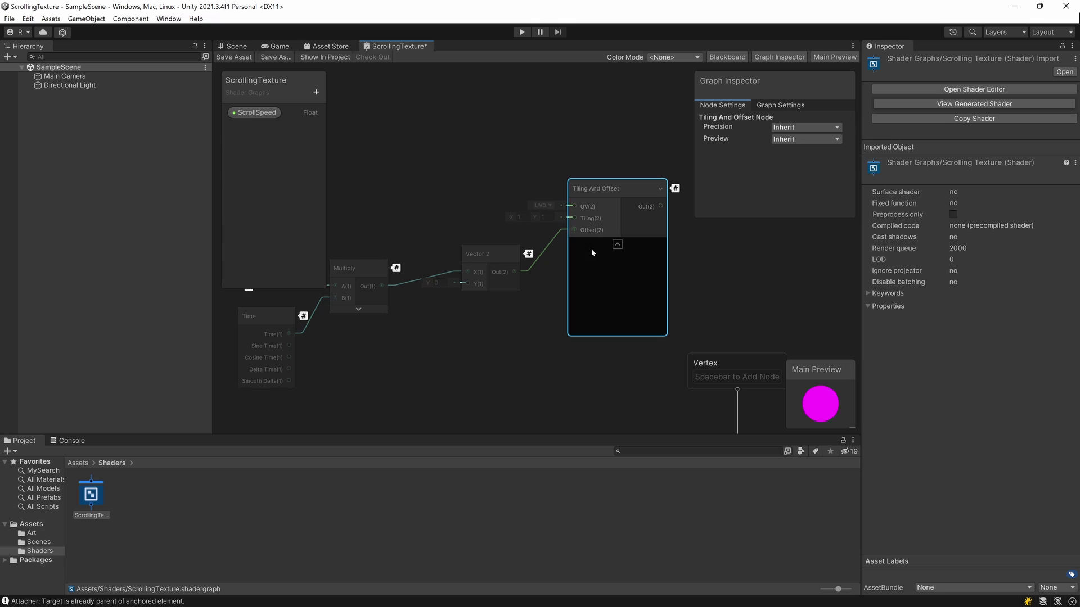
Step: Create a Sample Texture 2D node with the Tiling And Offset output feeding its UV input, and assign the game background image as its texture
{"action": "middle_click_drag", "start_coordinate": [764, 305], "coordinate": [567, 298]}
{"action": "left_click_drag", "start_coordinate": [505, 231], "coordinate": [538, 231]}
{"action": "key", "text": "Escape"}
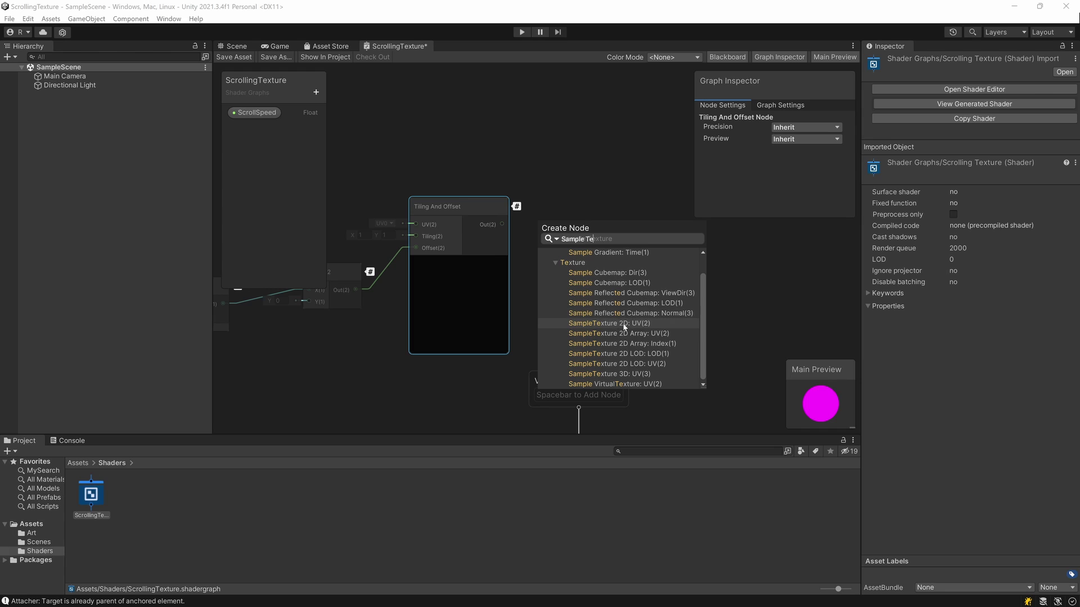
{"action": "left_click", "coordinate": [599, 325]}
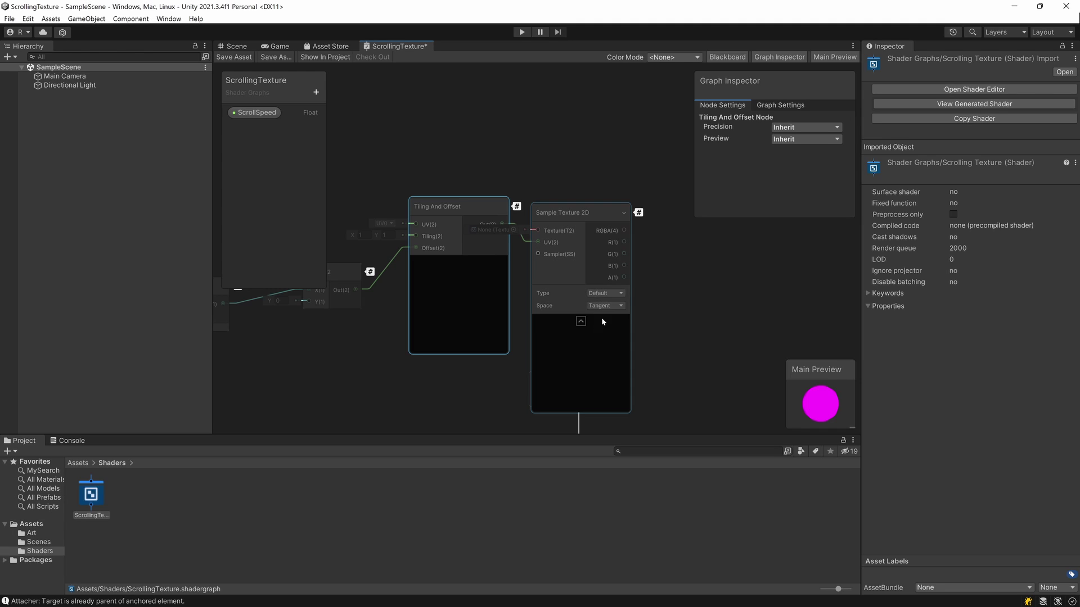
{"action": "left_click_drag", "start_coordinate": [599, 217], "coordinate": [628, 150]}
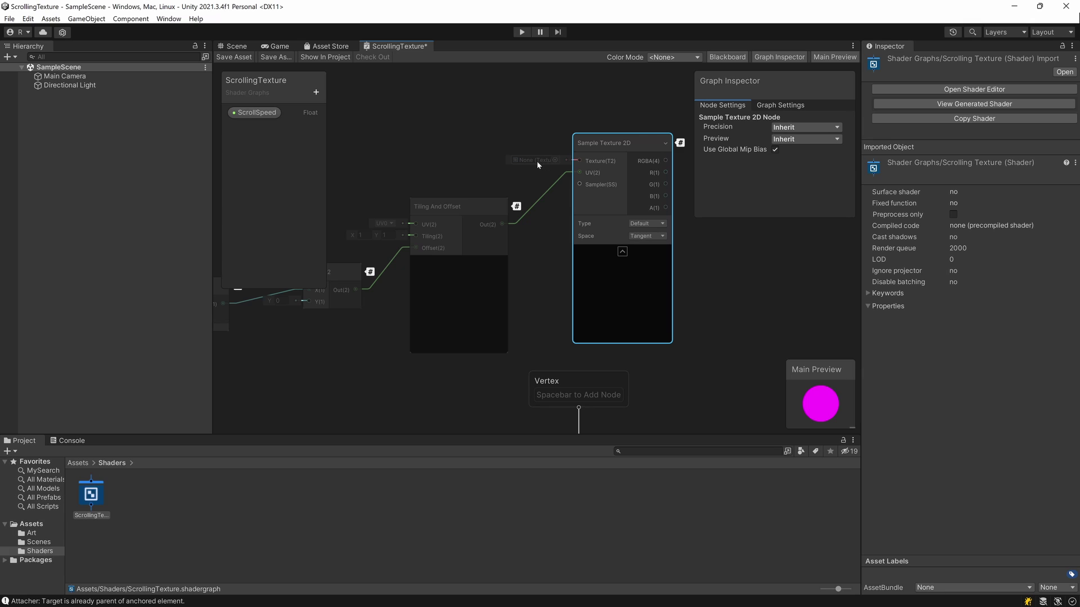
{"action": "left_click", "coordinate": [555, 161]}
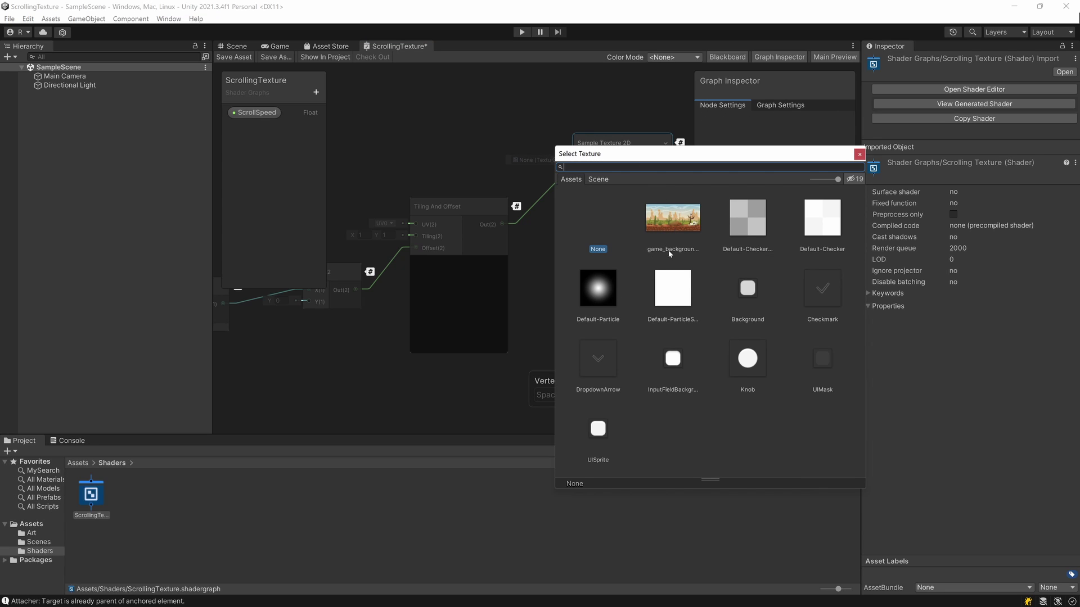
{"action": "double_click", "coordinate": [667, 224]}
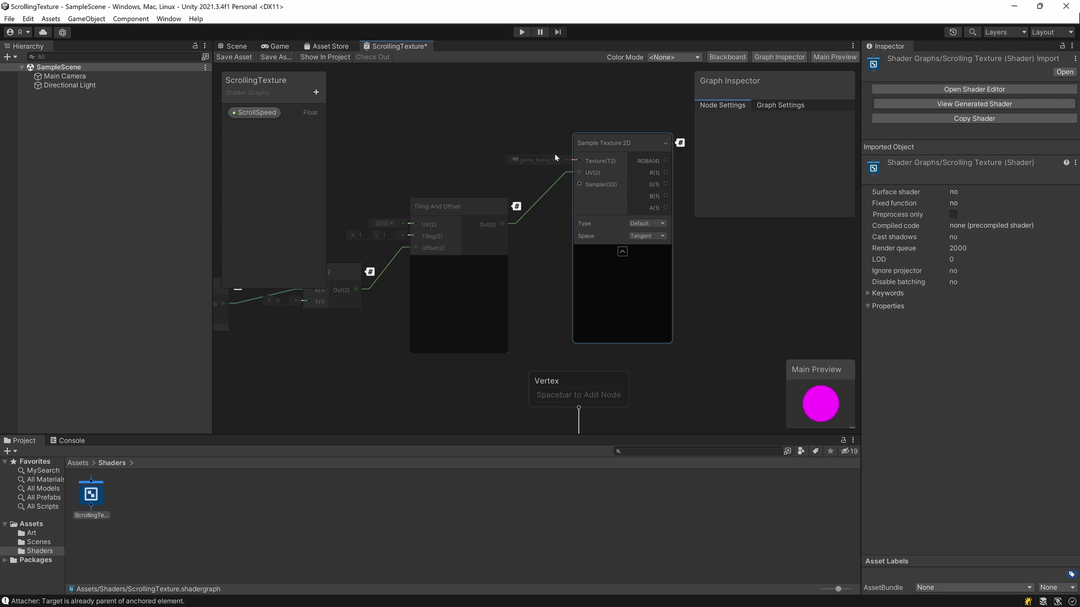
Step: Move the Vertex and Fragment blocks next to the Sample Texture 2D node, on its output side, with Fragment below Vertex
{"action": "middle_click_drag", "start_coordinate": [732, 284], "coordinate": [595, 244]}
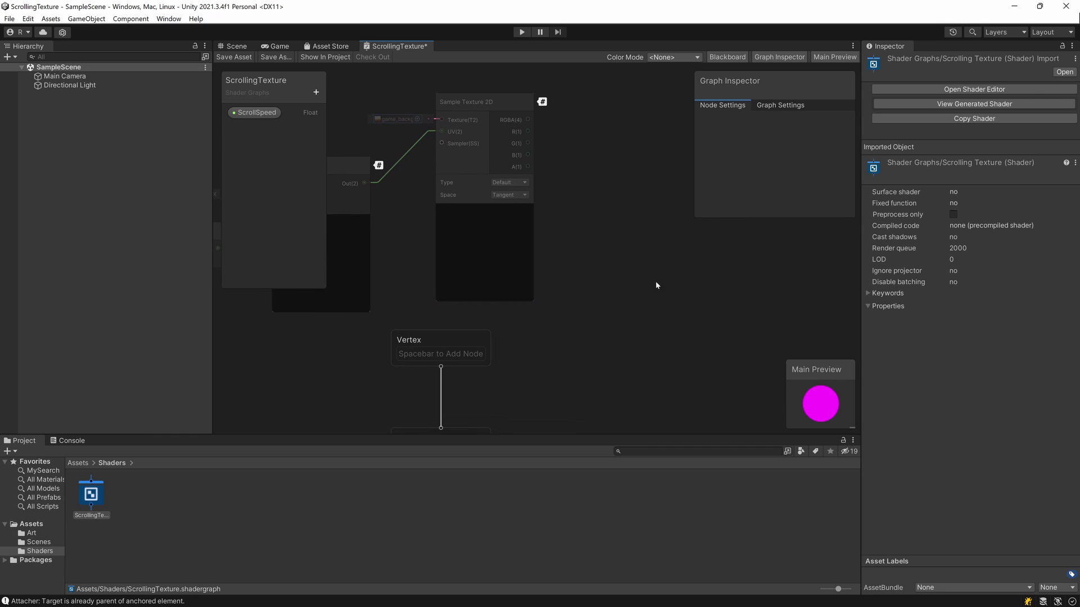
{"action": "mouse_move", "coordinate": [656, 286]}
{"action": "middle_mouse_down"}
{"action": "mouse_move", "coordinate": [621, 269]}
{"action": "mouse_move", "coordinate": [649, 276]}
{"action": "middle_mouse_up"}
{"action": "left_click_drag", "start_coordinate": [451, 335], "coordinate": [668, 143]}
{"action": "middle_click_drag", "start_coordinate": [642, 271], "coordinate": [558, 226]}
{"action": "left_click_drag", "start_coordinate": [389, 364], "coordinate": [602, 191]}
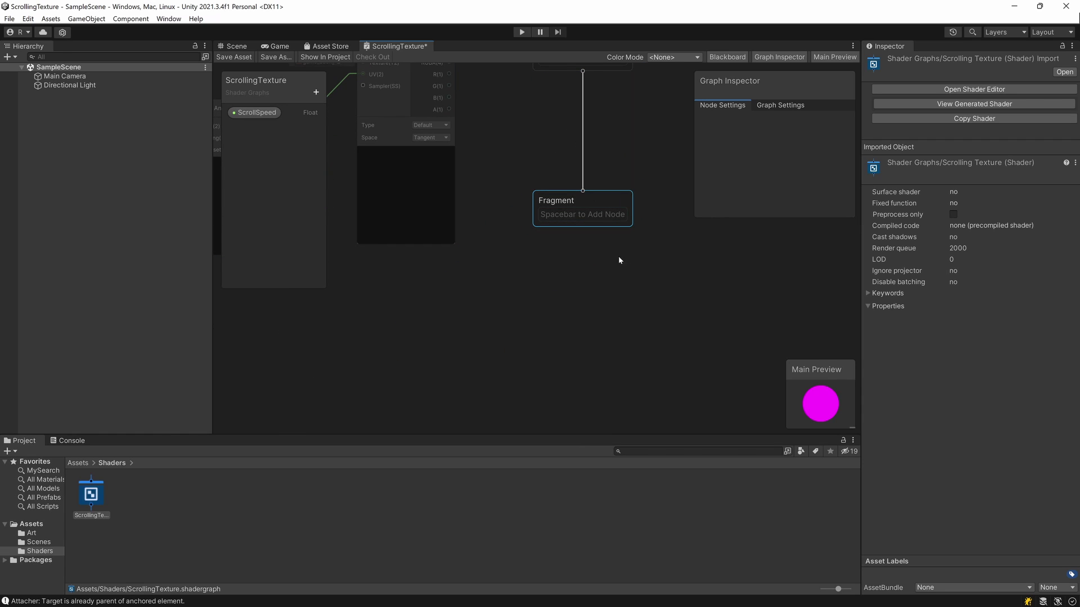
{"action": "middle_click_drag", "start_coordinate": [619, 260], "coordinate": [647, 314]}
{"action": "left_click_drag", "start_coordinate": [646, 313], "coordinate": [634, 235]}
{"action": "left_click", "coordinate": [659, 295]}
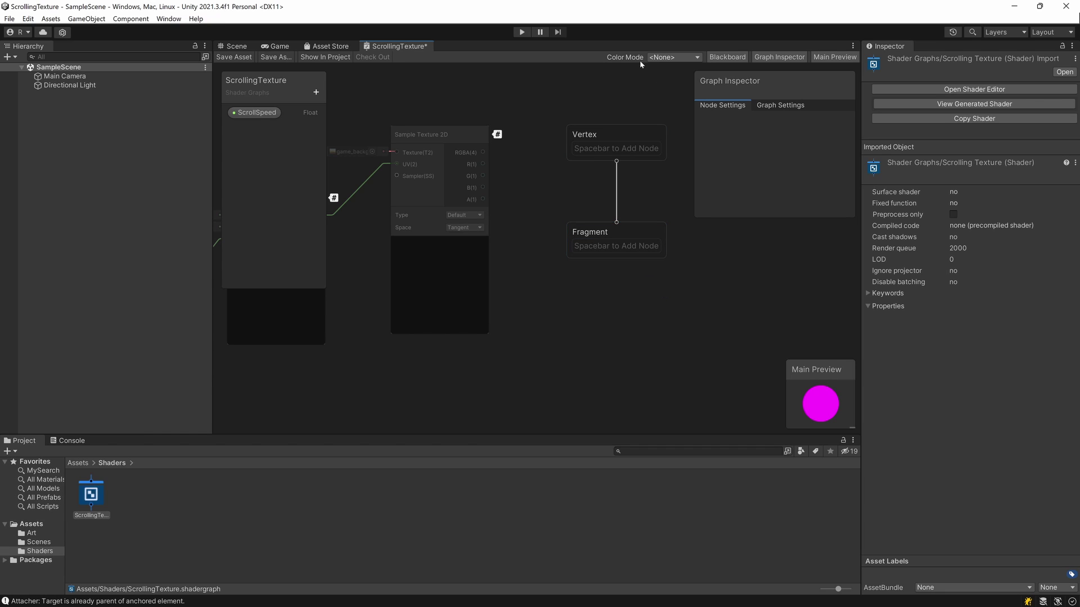
Step: Add a Position block to the Vertex stage
{"action": "left_click", "coordinate": [592, 136]}
{"action": "left_click", "coordinate": [602, 149]}
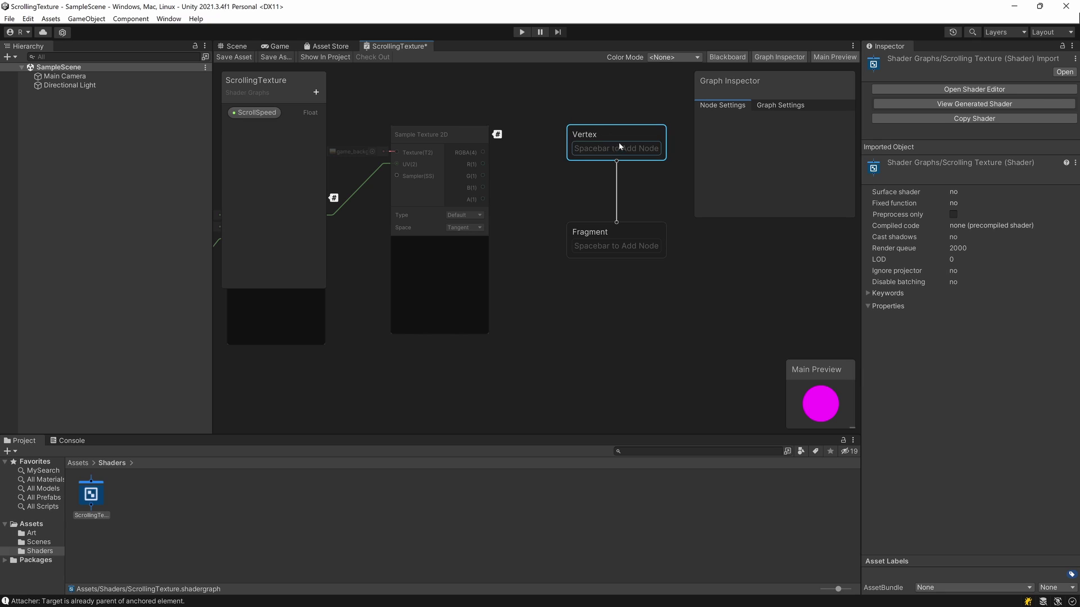
{"action": "key", "text": "space"}
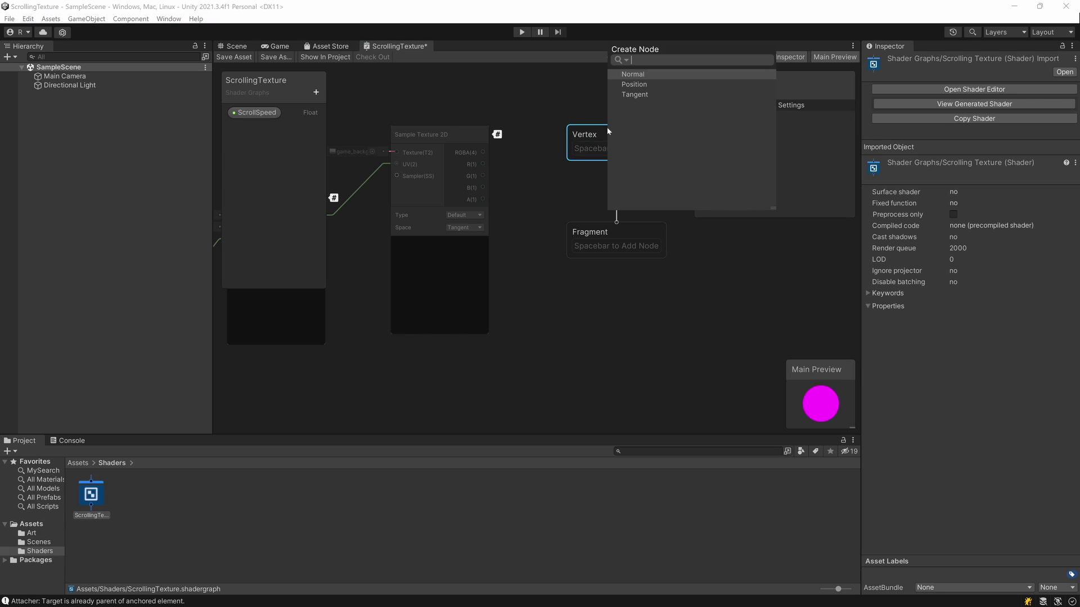
{"action": "left_click", "coordinate": [633, 85]}
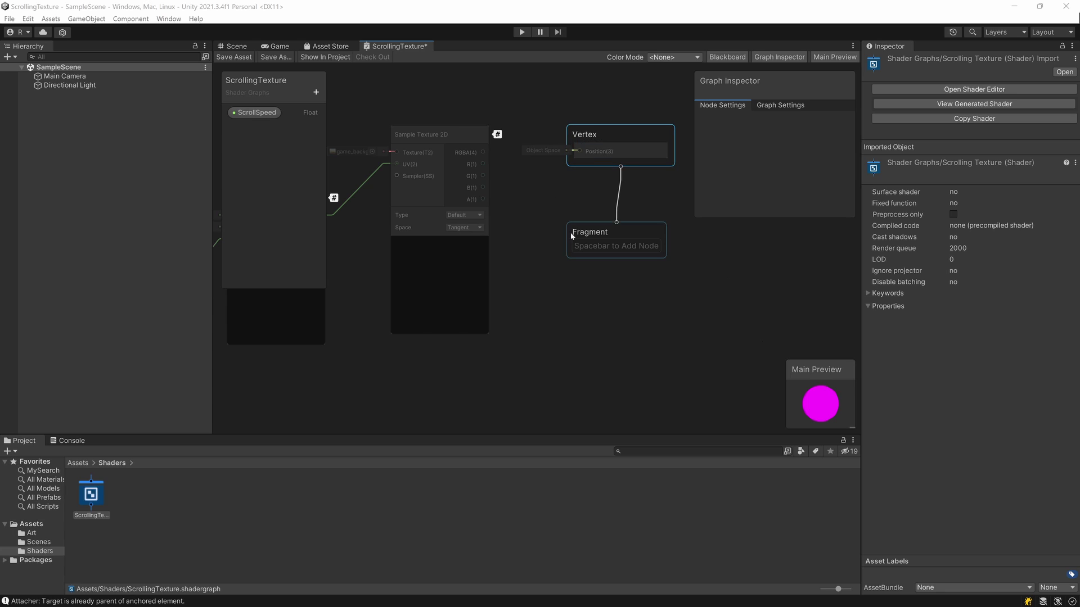
Step: Add a Base Color block to the Fragment stage and connect the Sample Texture 2D node's RGBA output to it
{"action": "key", "text": "space"}
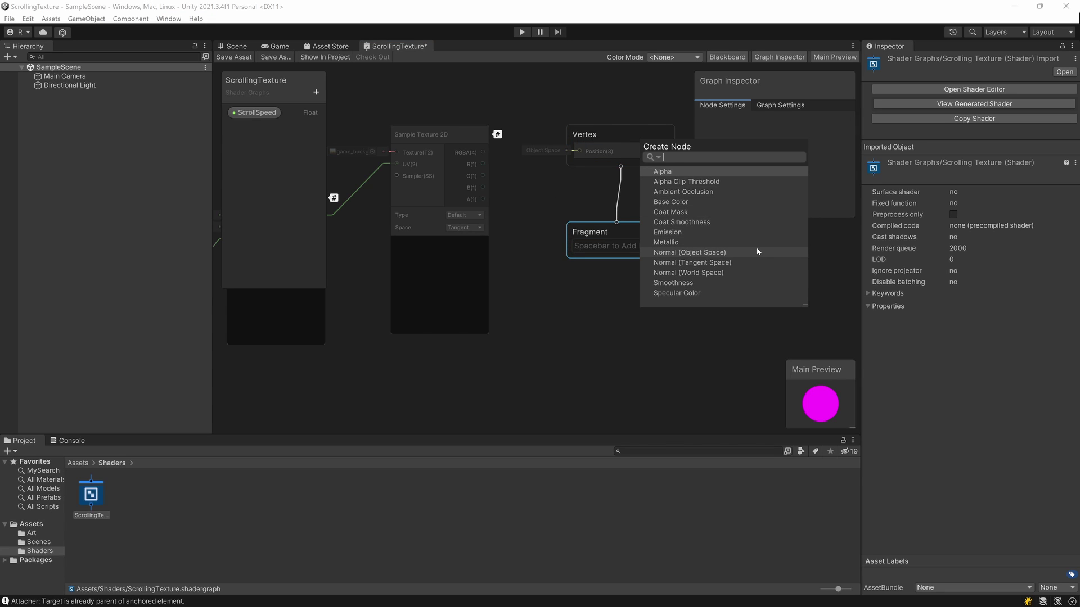
{"action": "type", "text": "base"}
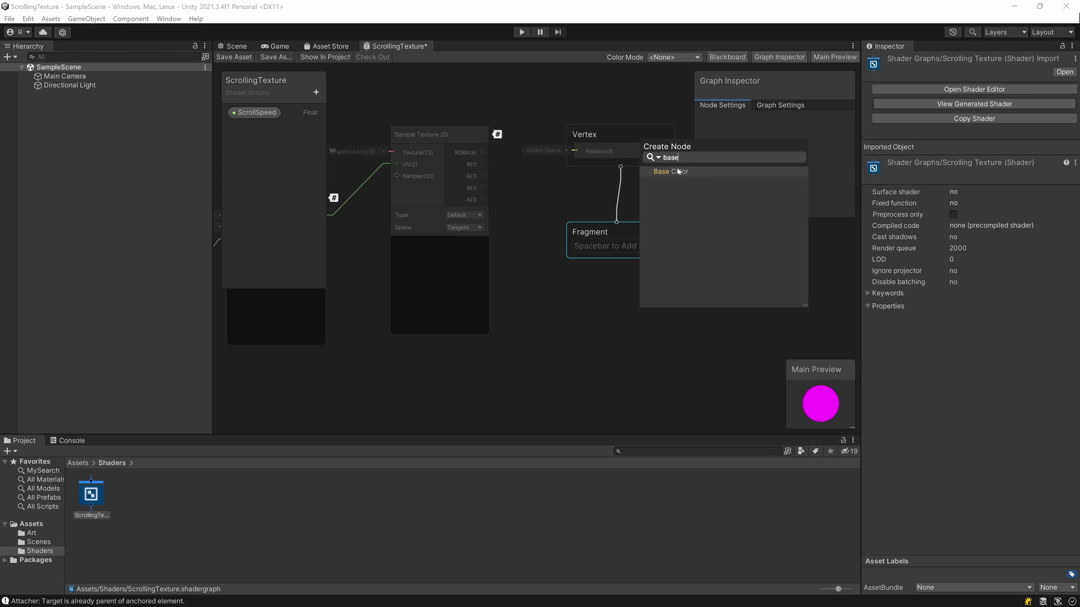
{"action": "left_click", "coordinate": [686, 172]}
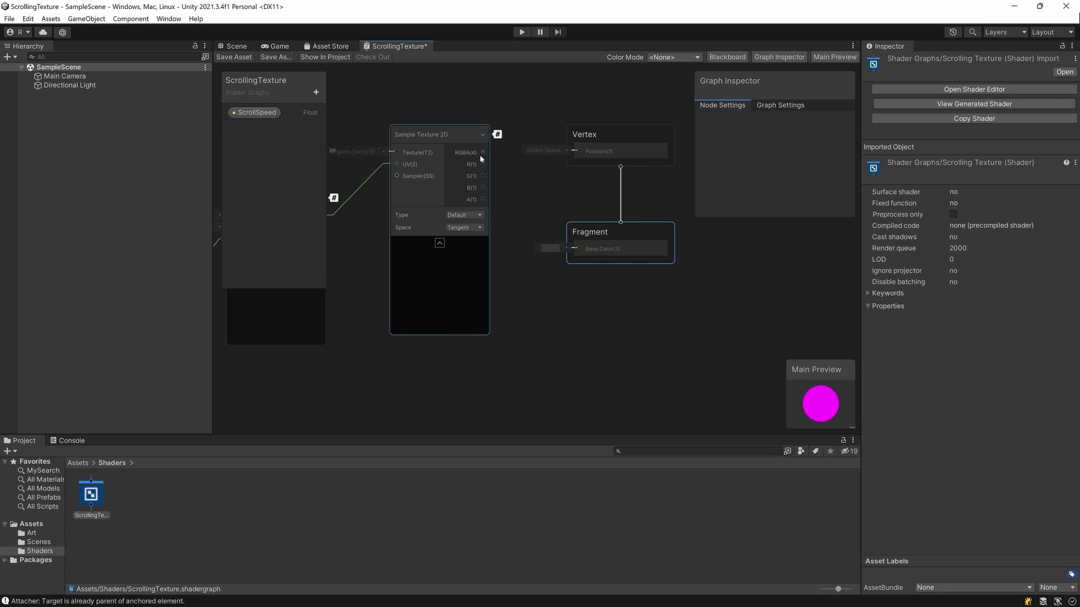
{"action": "left_click_drag", "start_coordinate": [481, 154], "coordinate": [580, 249]}
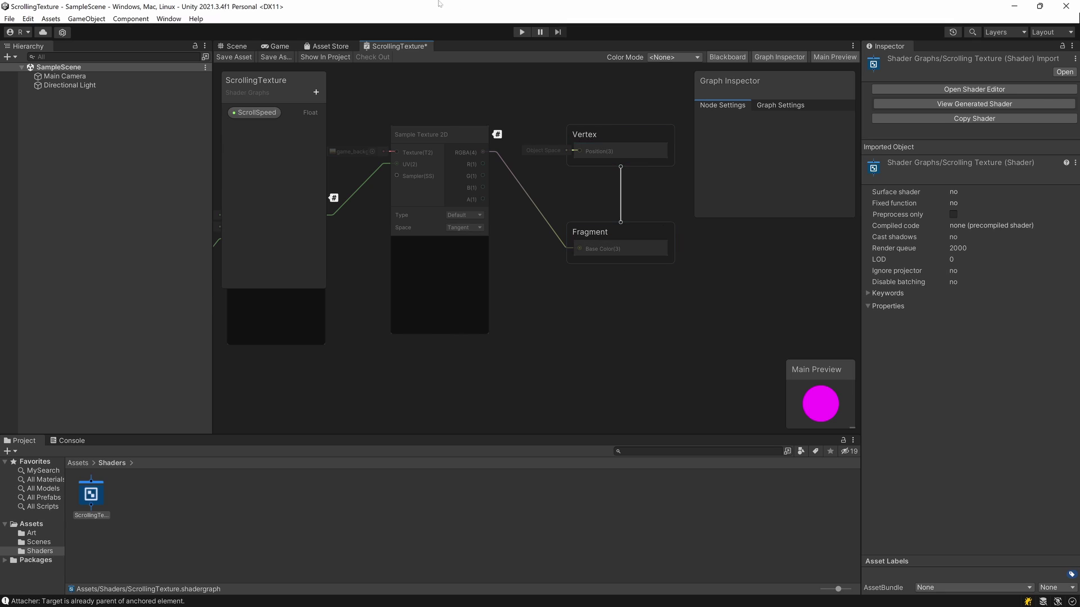
Step: Add Built-In as an active target in the graph settings and bring its material options into view
{"action": "left_click", "coordinate": [597, 128]}
{"action": "left_click", "coordinate": [605, 186]}
{"action": "key", "text": "a"}
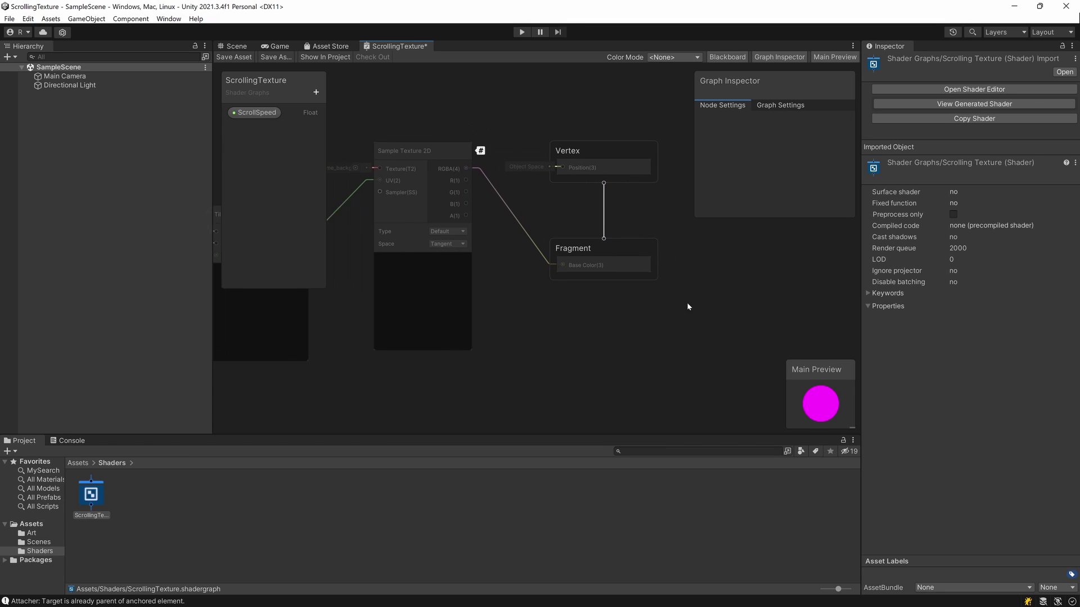
{"action": "left_click", "coordinate": [789, 108]}
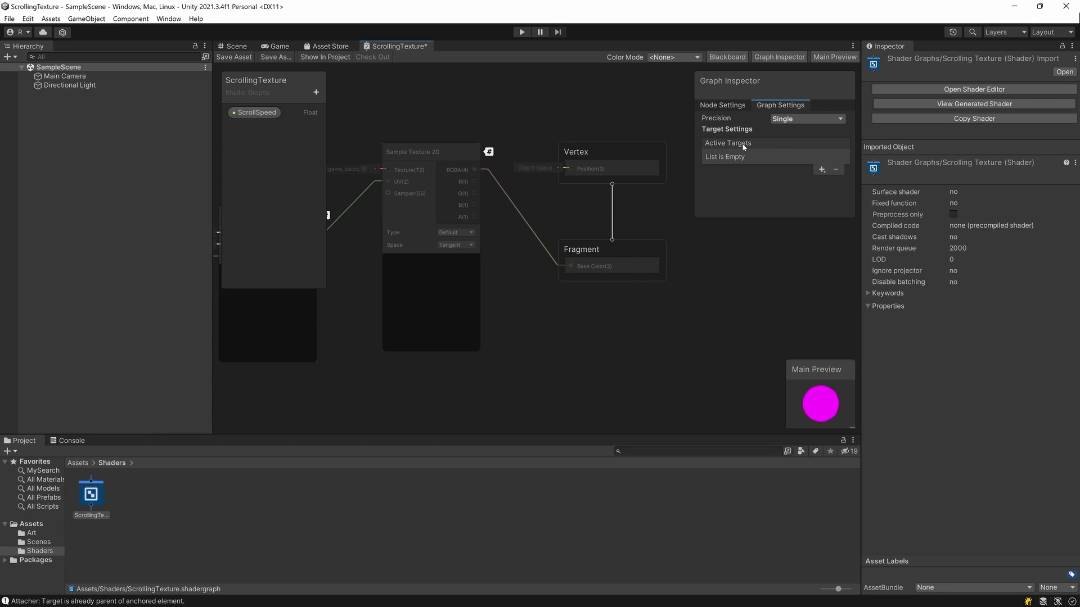
{"action": "left_click", "coordinate": [822, 171]}
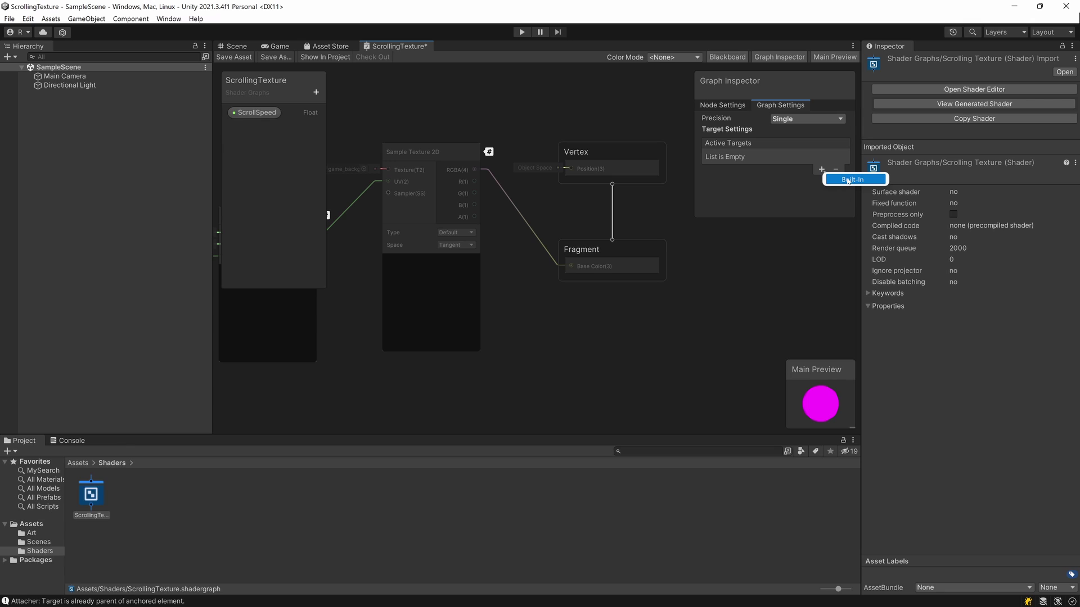
{"action": "left_click", "coordinate": [848, 180]}
{"action": "scroll", "coordinate": [781, 138], "scroll_direction": "down", "scroll_amount": 1}
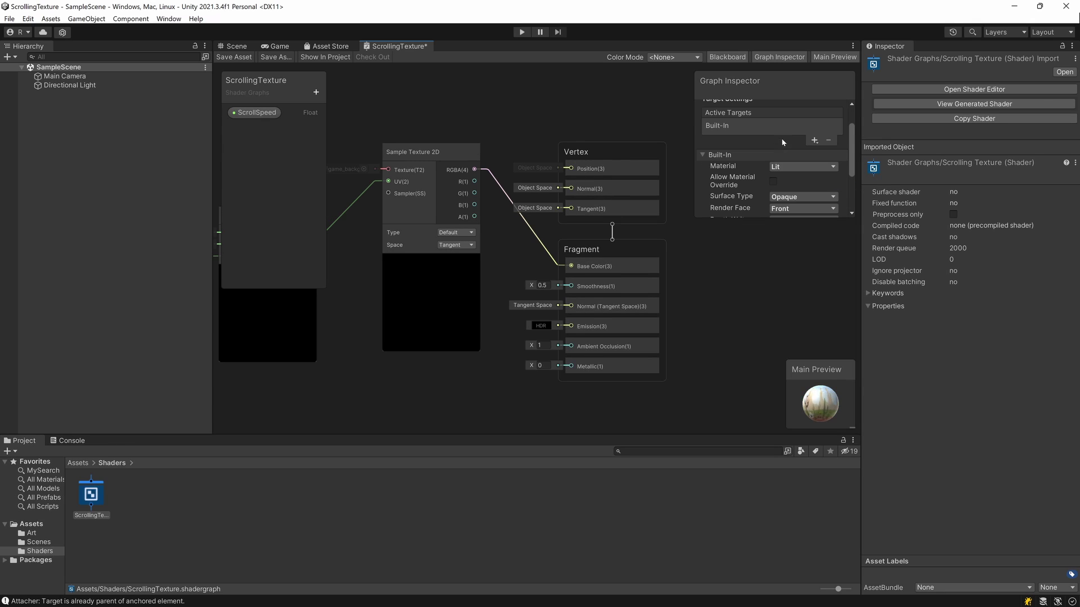
Step: Move the Vertex block slightly higher above the Fragment block and save the ScrollingTexture shader graph asset
{"action": "scroll", "coordinate": [774, 175], "scroll_direction": "down", "scroll_amount": 1}
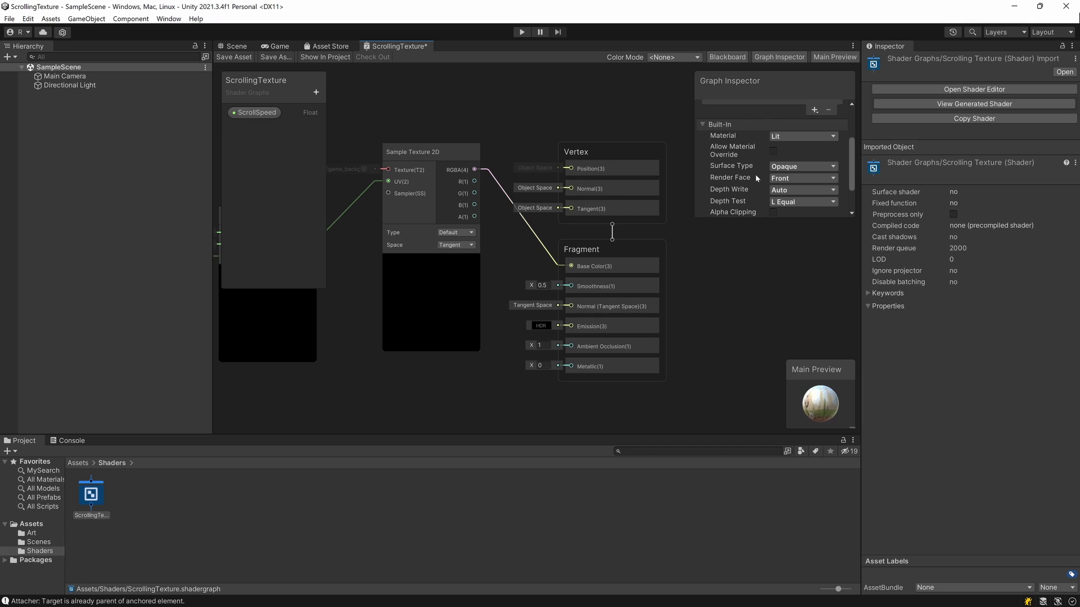
{"action": "scroll", "coordinate": [780, 183], "scroll_direction": "down", "scroll_amount": 1}
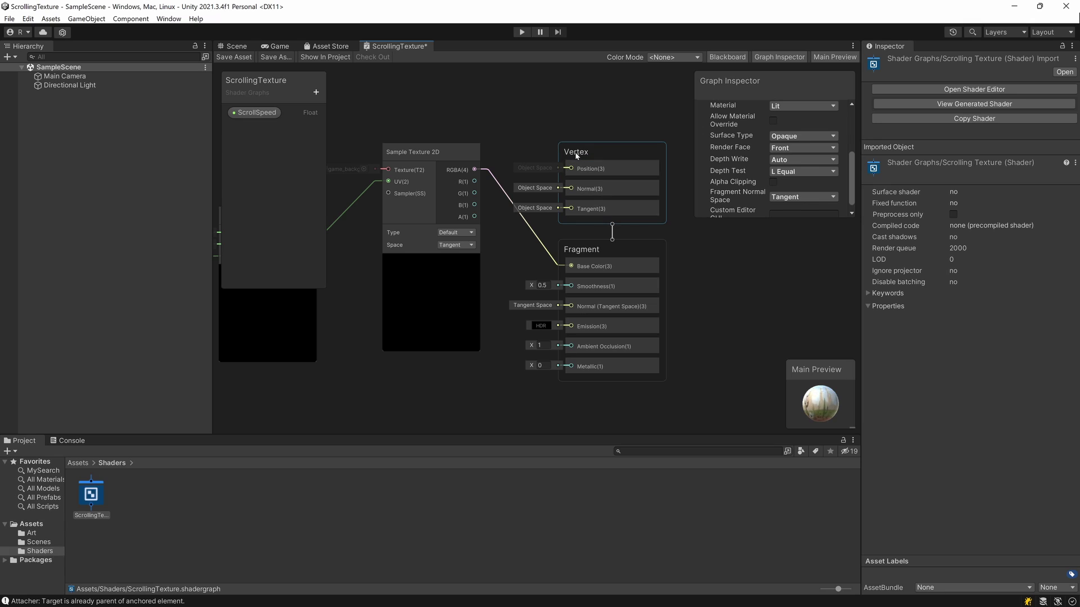
{"action": "left_click_drag", "start_coordinate": [608, 151], "coordinate": [613, 126]}
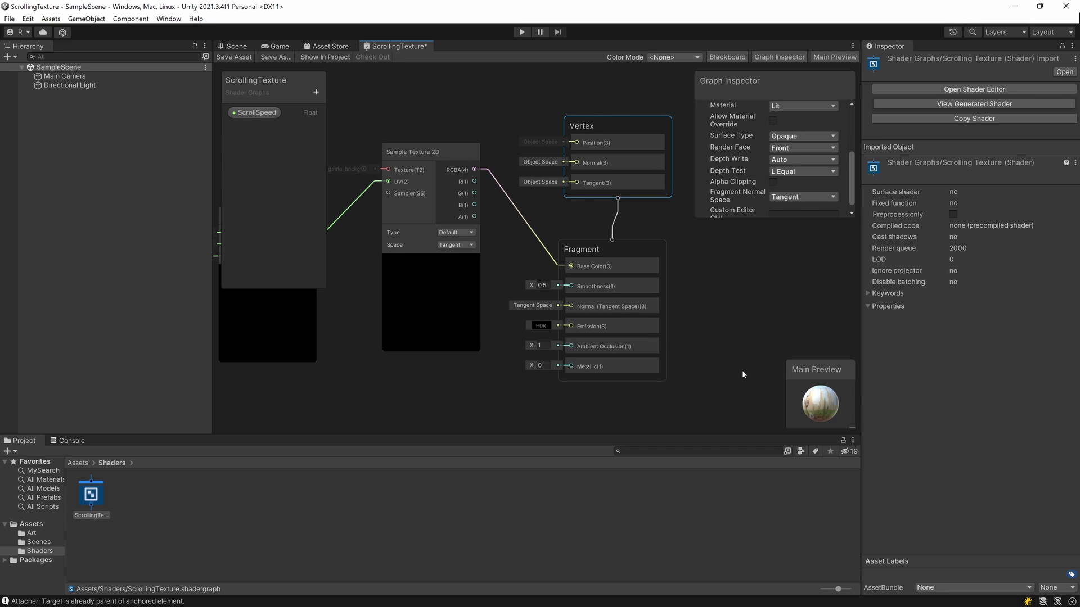
{"action": "left_click", "coordinate": [230, 57]}
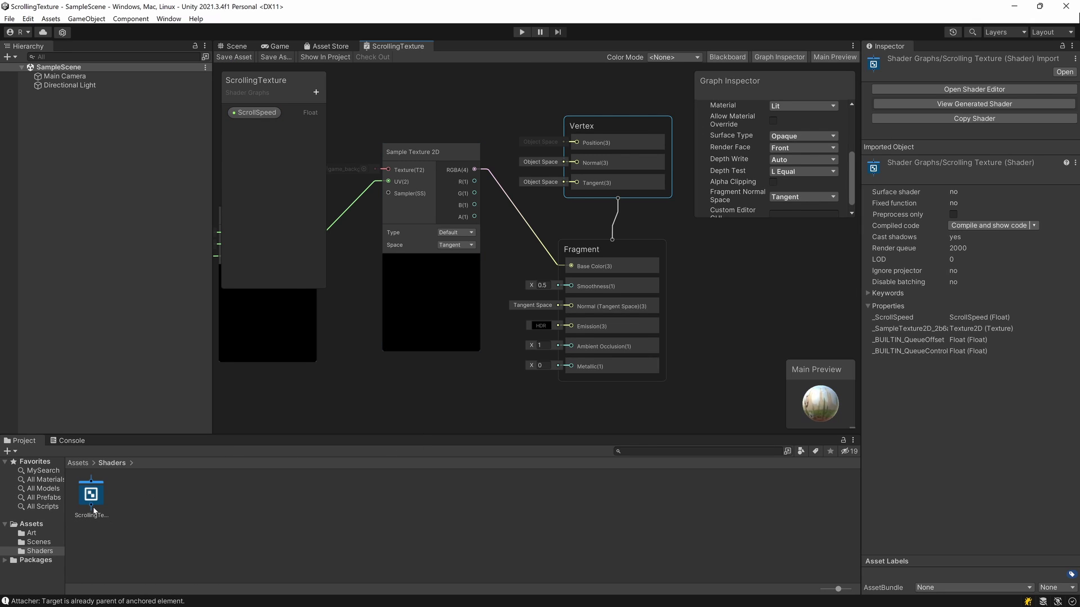
{"action": "left_click", "coordinate": [549, 467]}
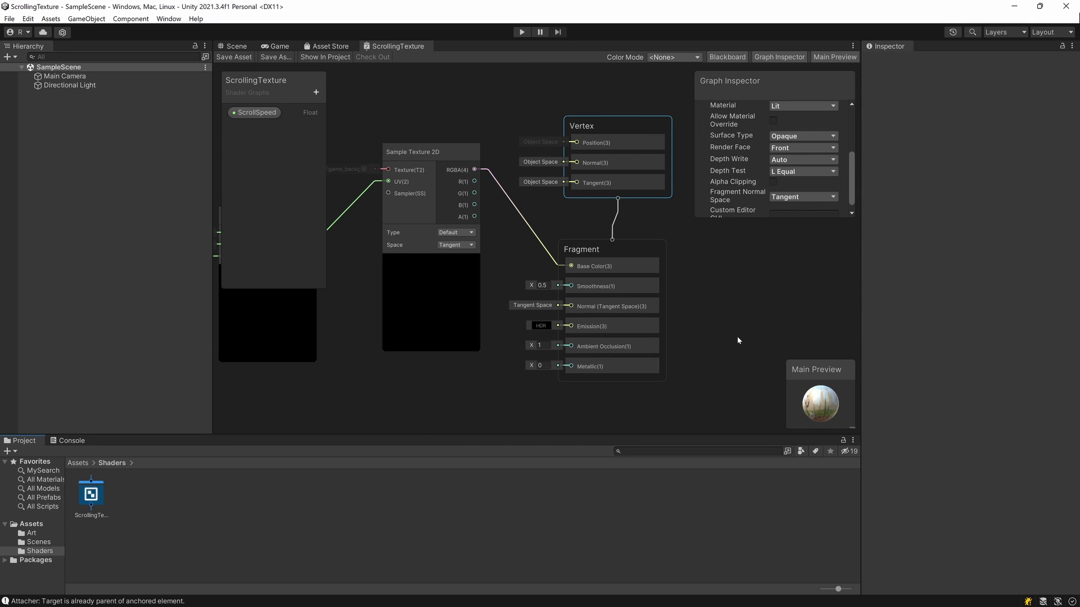
{"action": "left_click", "coordinate": [787, 374]}
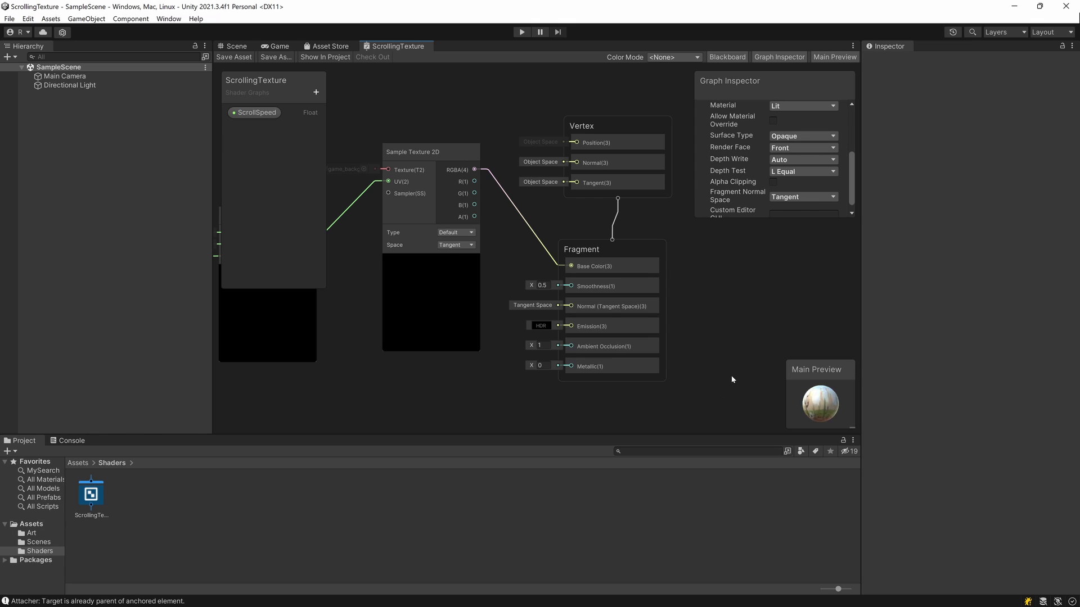
Step: Switch to the Scene view and create a new material in the Shaders folder, keeping its default name
{"action": "left_click", "coordinate": [233, 46]}
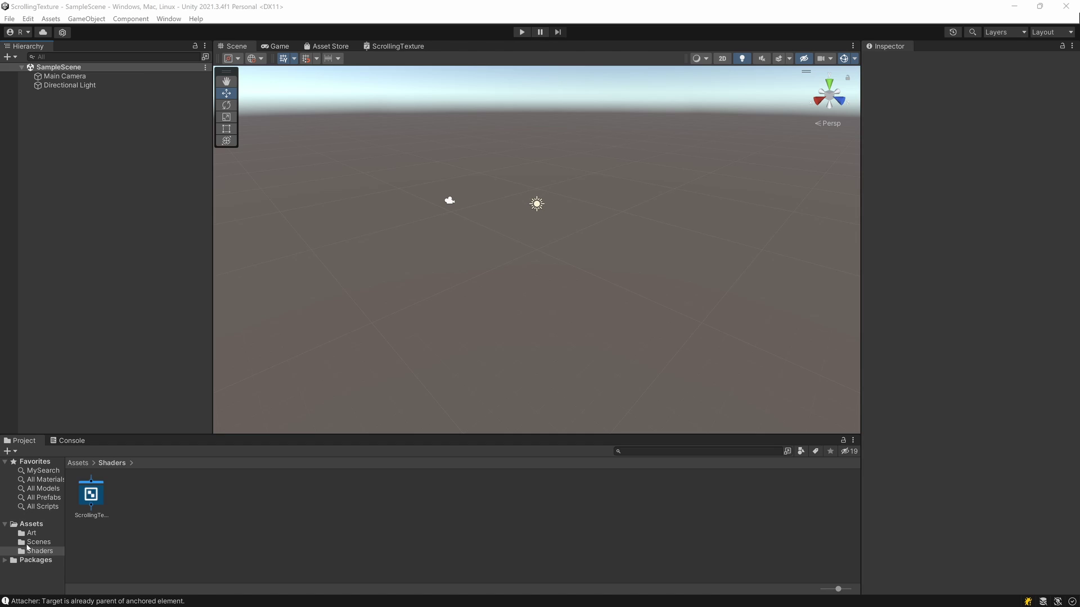
{"action": "right_click", "coordinate": [172, 507]}
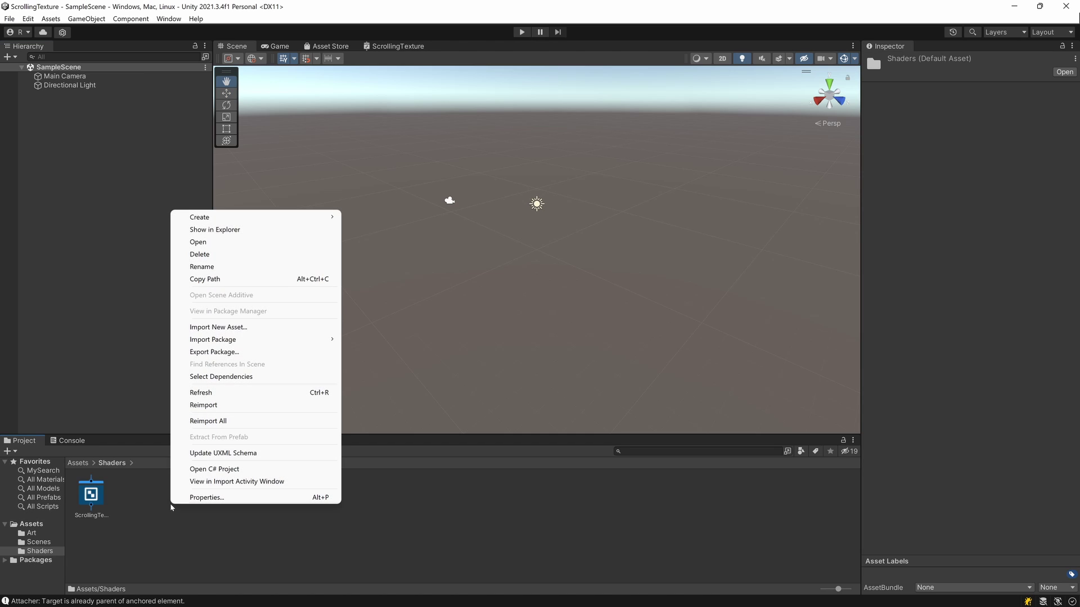
{"action": "mouse_move", "coordinate": [237, 217]}
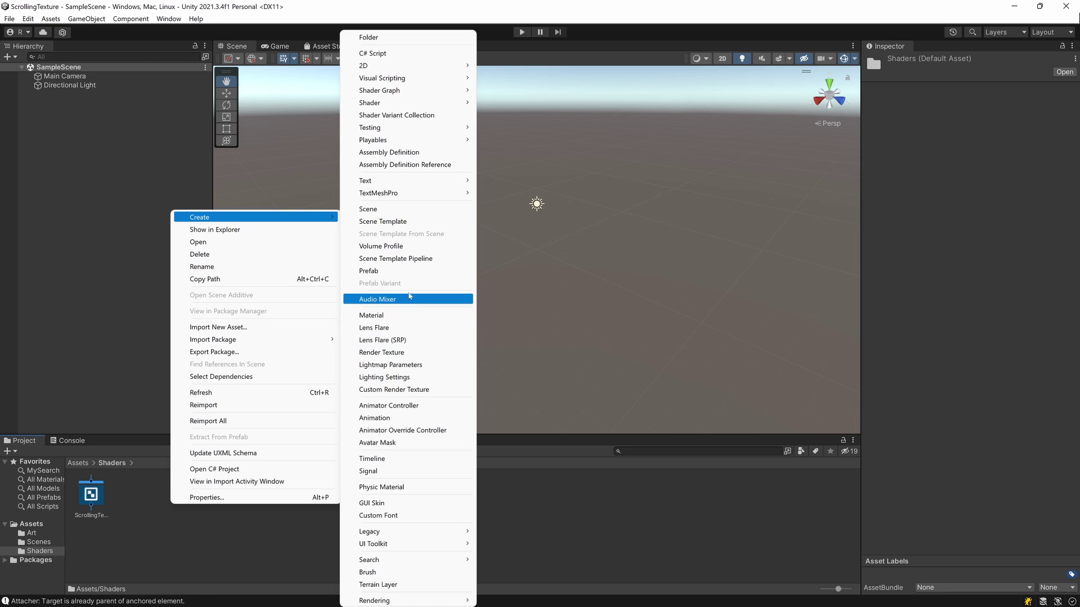
{"action": "left_click", "coordinate": [368, 317]}
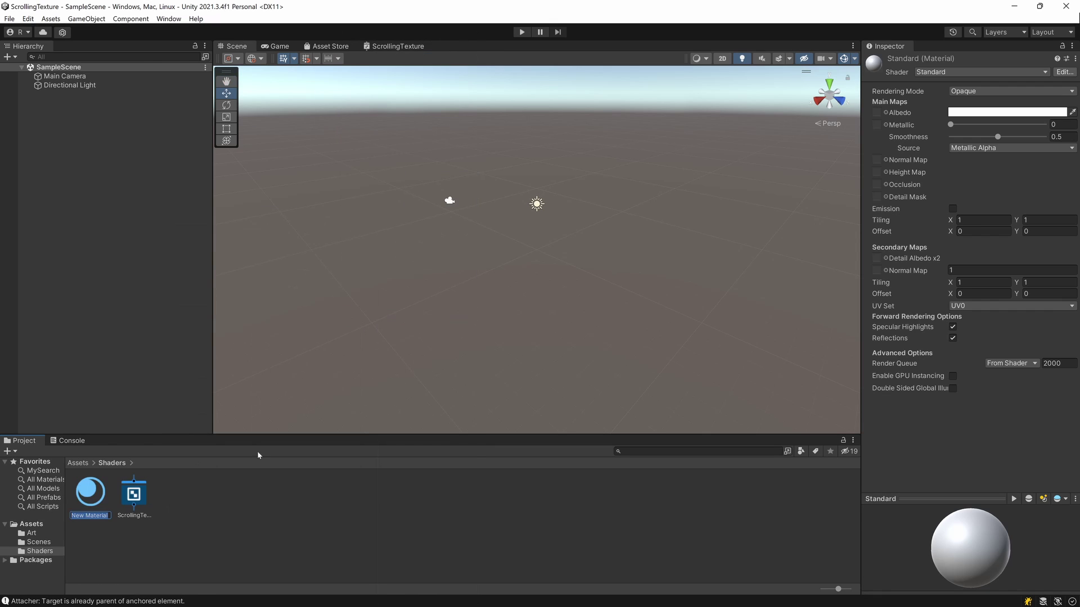
Step: Assign the Shader Graphs/ScrollingTexture shader to New Material
{"action": "left_click", "coordinate": [948, 74]}
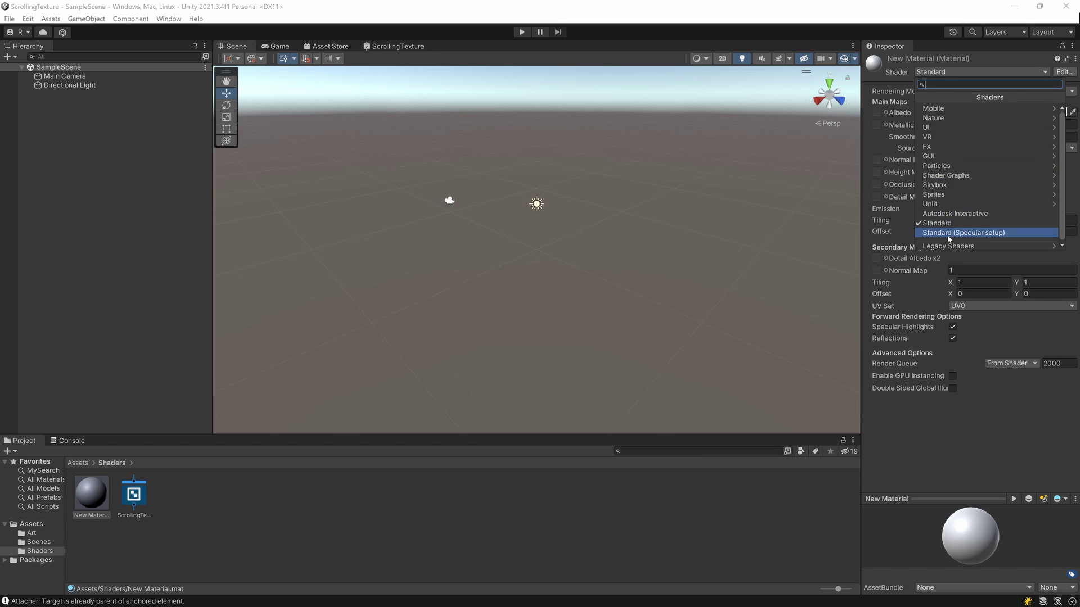
{"action": "left_click", "coordinate": [951, 175]}
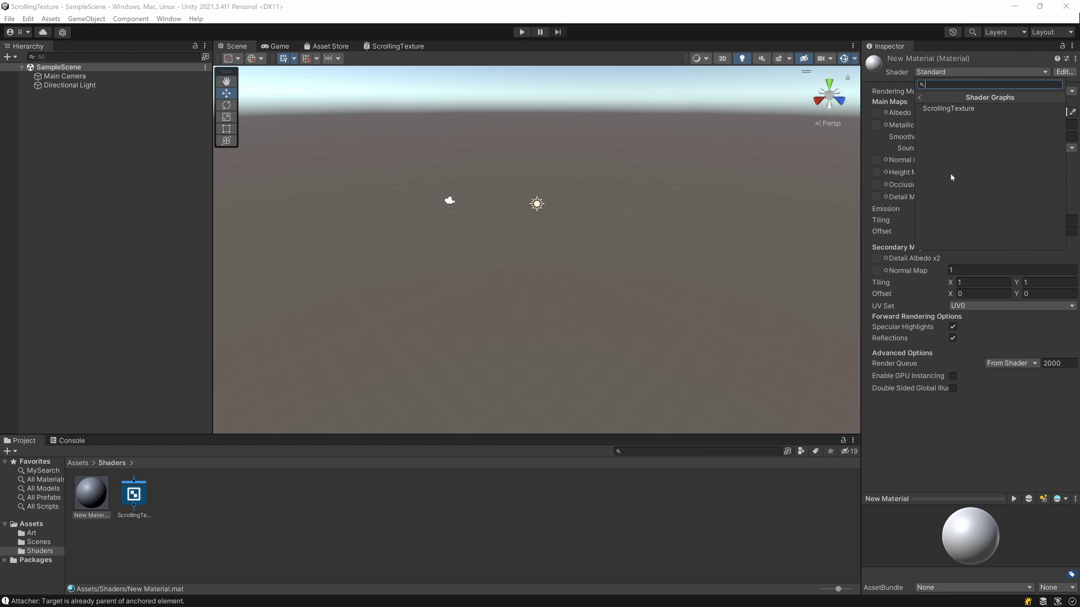
{"action": "left_click", "coordinate": [974, 110]}
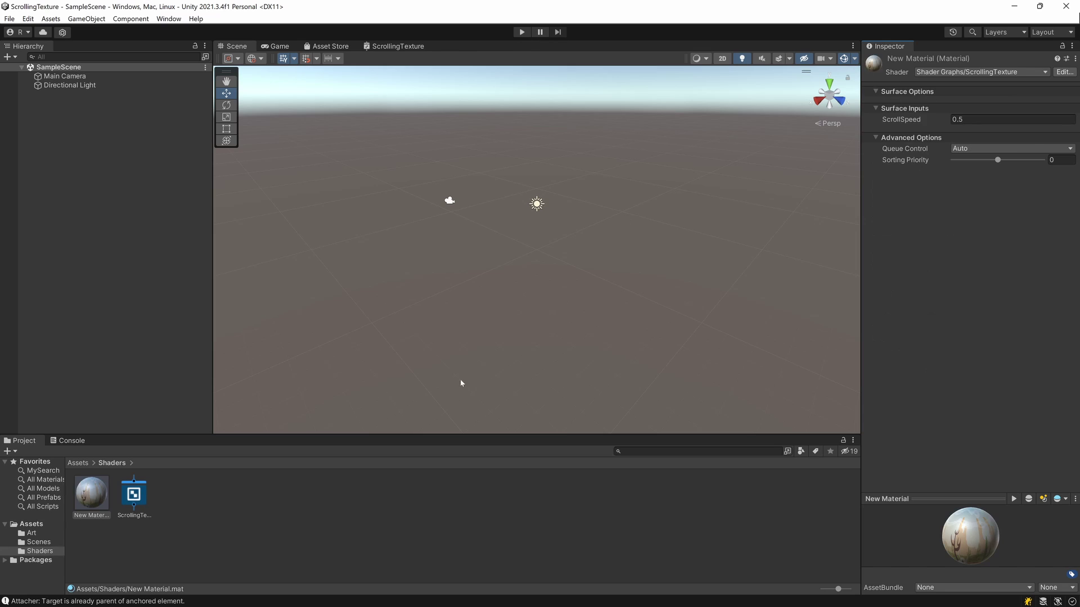
{"action": "left_click", "coordinate": [93, 507]}
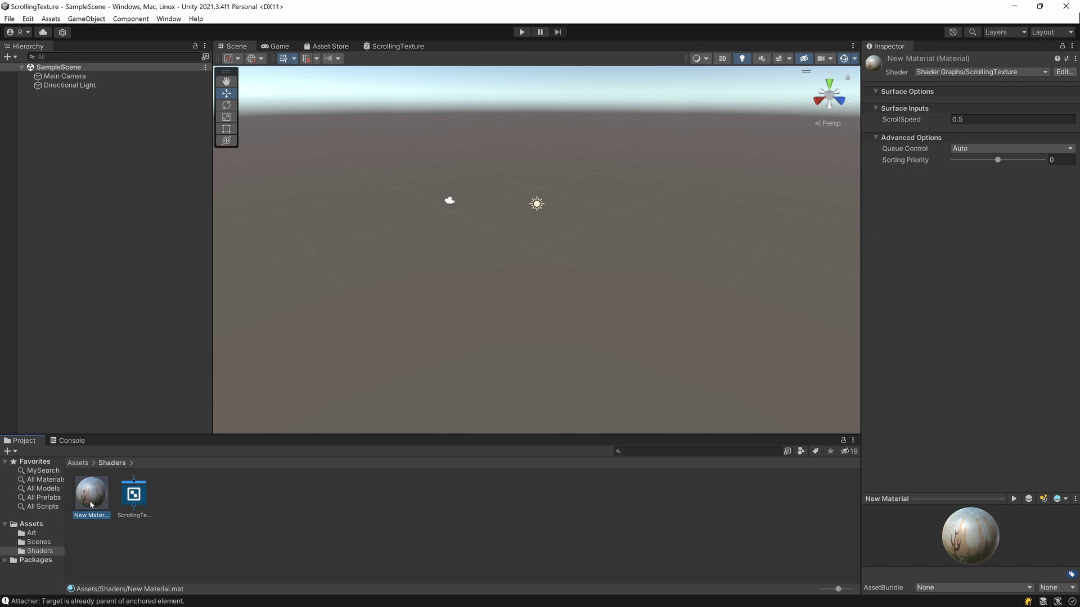
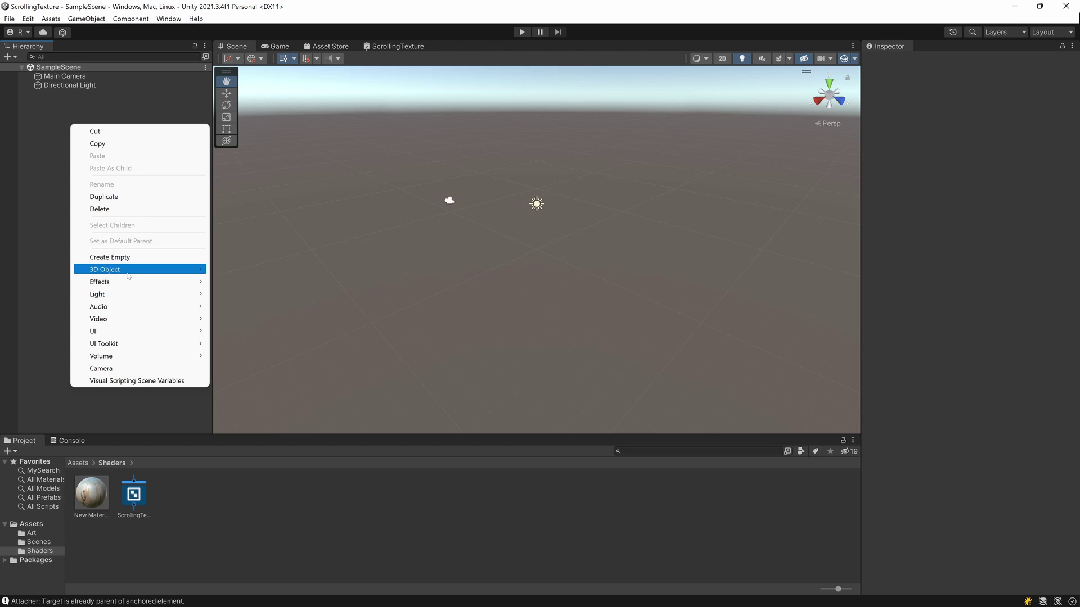
Step: Add a Quad 3D object to SampleScene and switch the Scene view to 2D mode
{"action": "mouse_move", "coordinate": [129, 276]}
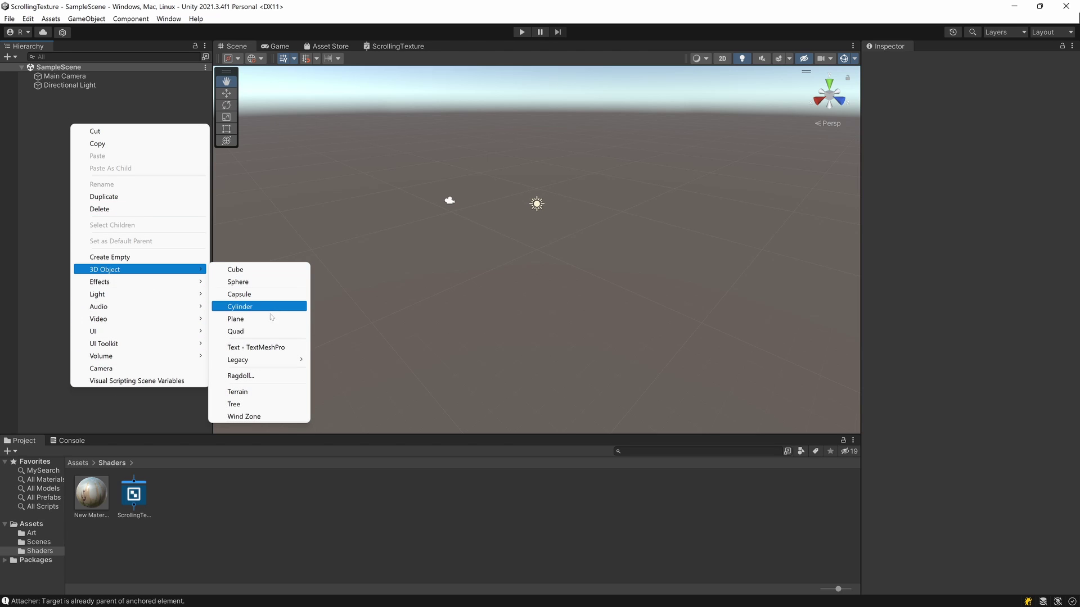
{"action": "left_click", "coordinate": [267, 336]}
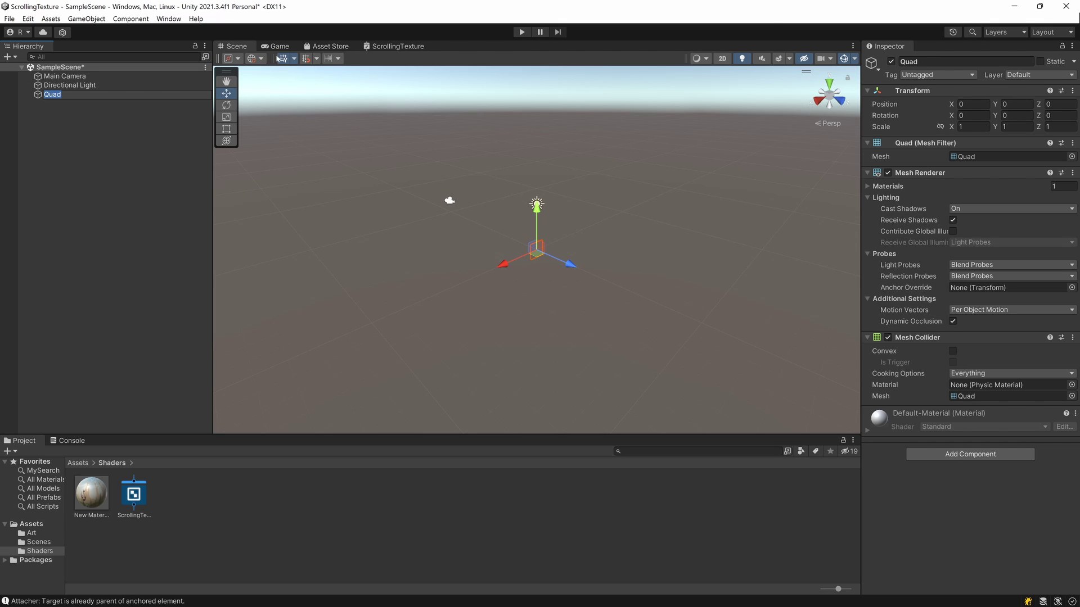
{"action": "left_click", "coordinate": [723, 58]}
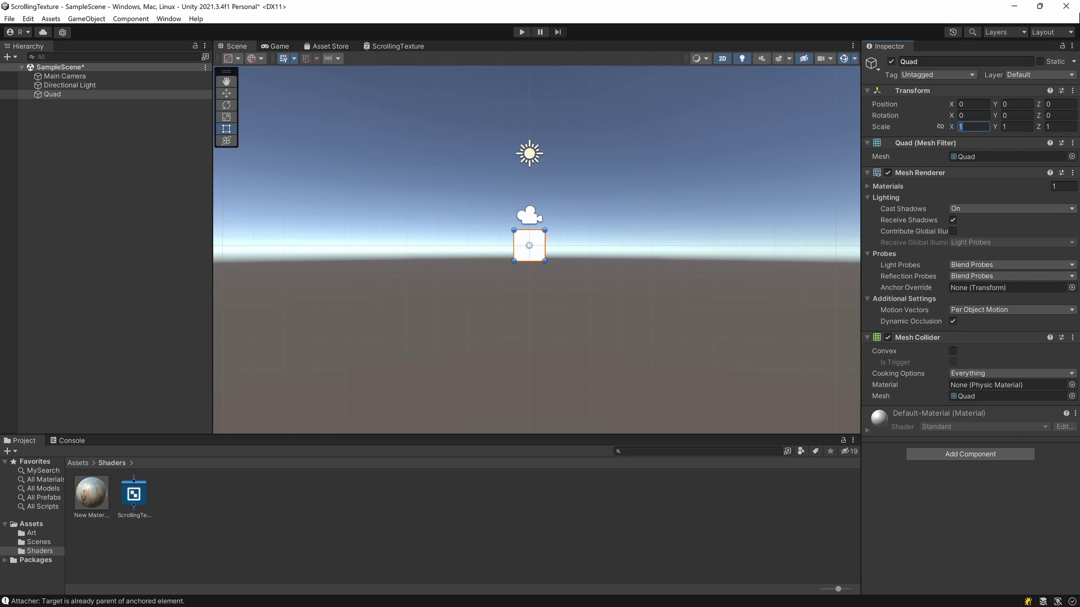
Step: Set the Quad's scale to X 29 and Y 11, and assign New Material to Element 0 of its Mesh Renderer
{"action": "type", "text": "29"}
{"action": "key", "text": "Tab"}
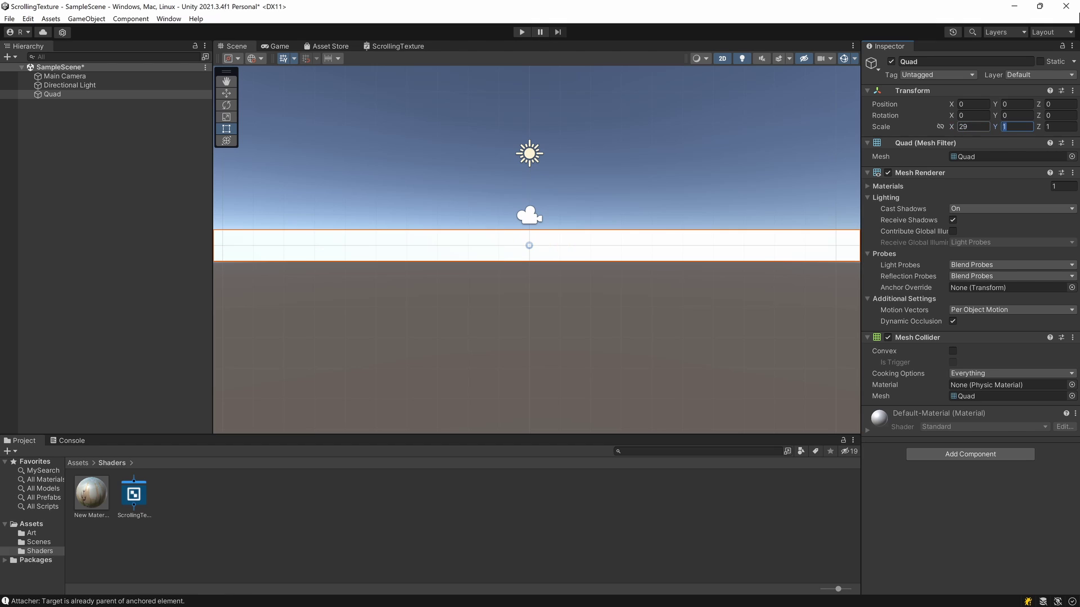
{"action": "type", "text": "11"}
{"action": "scroll", "coordinate": [569, 259], "scroll_direction": "down", "scroll_amount": 5}
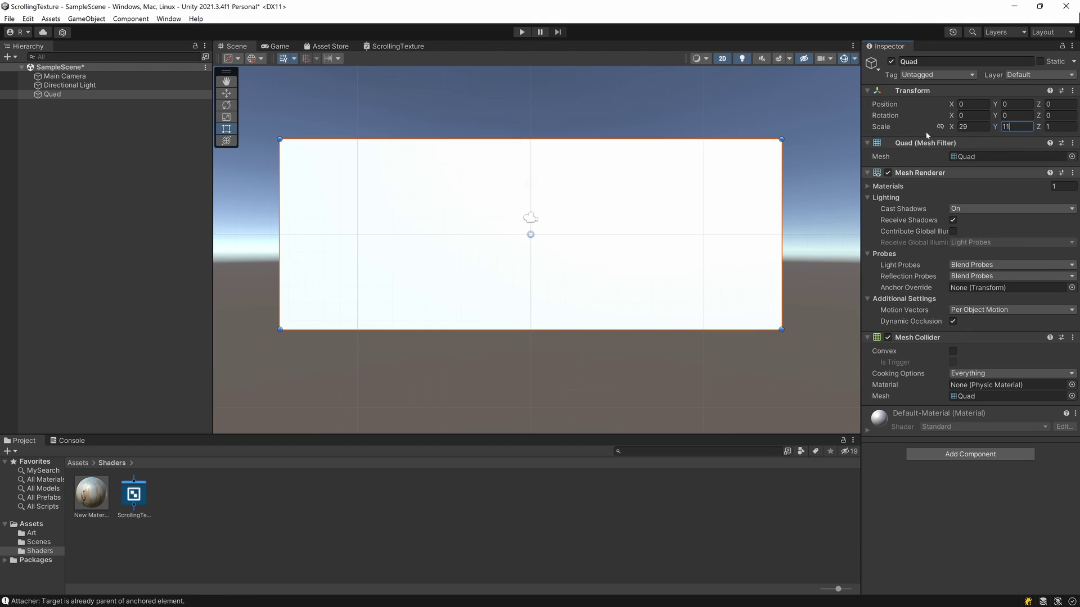
{"action": "left_click", "coordinate": [868, 187]}
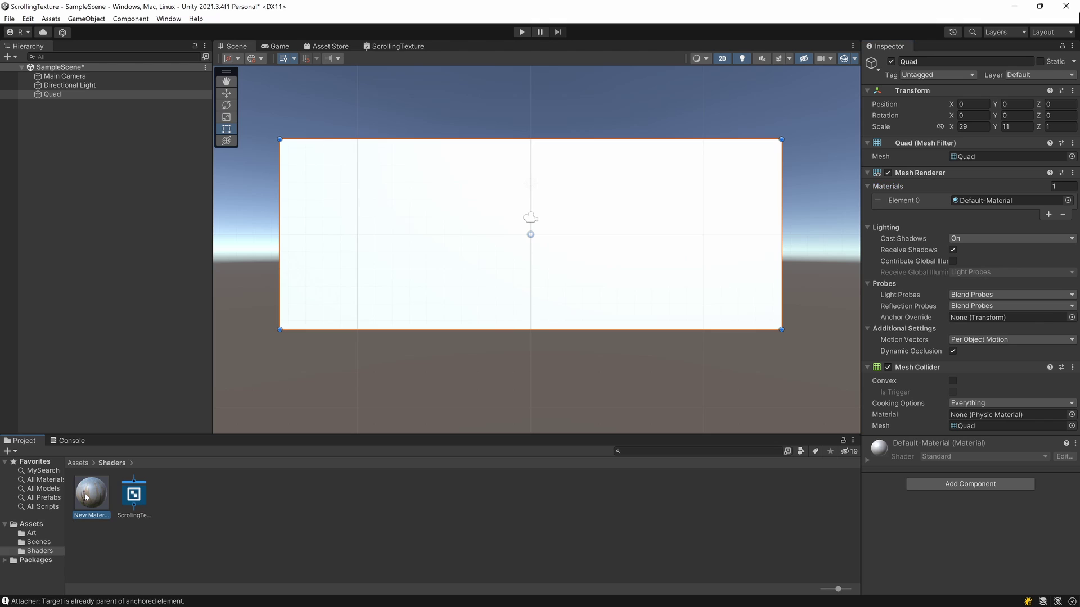
{"action": "left_click_drag", "start_coordinate": [991, 202], "coordinate": [991, 201]}
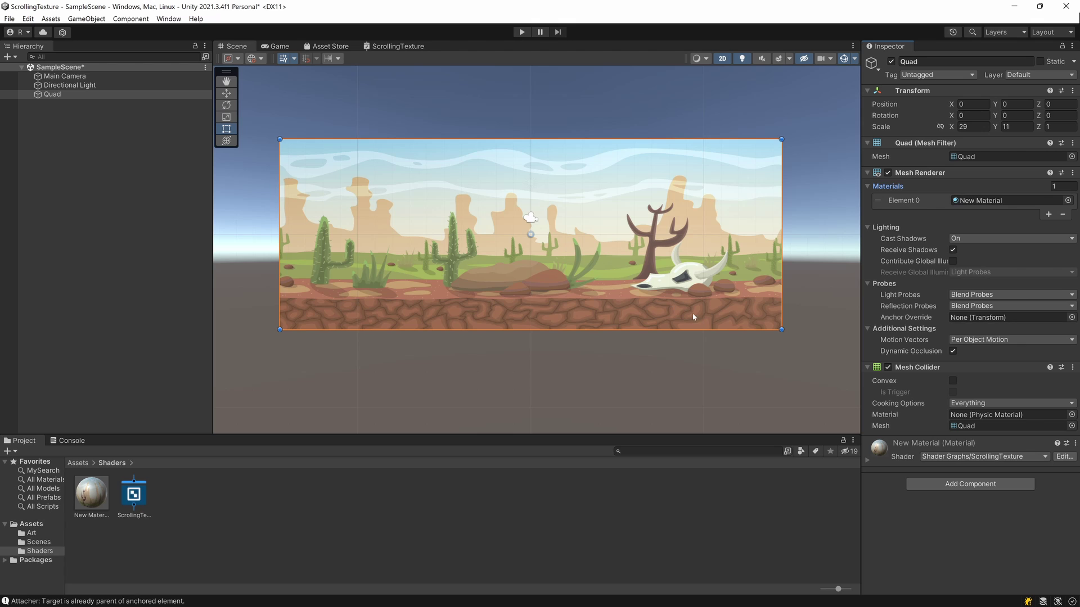
Step: Run the game to check how the background scrolls on the Quad, and stop it again
{"action": "left_click", "coordinate": [622, 395]}
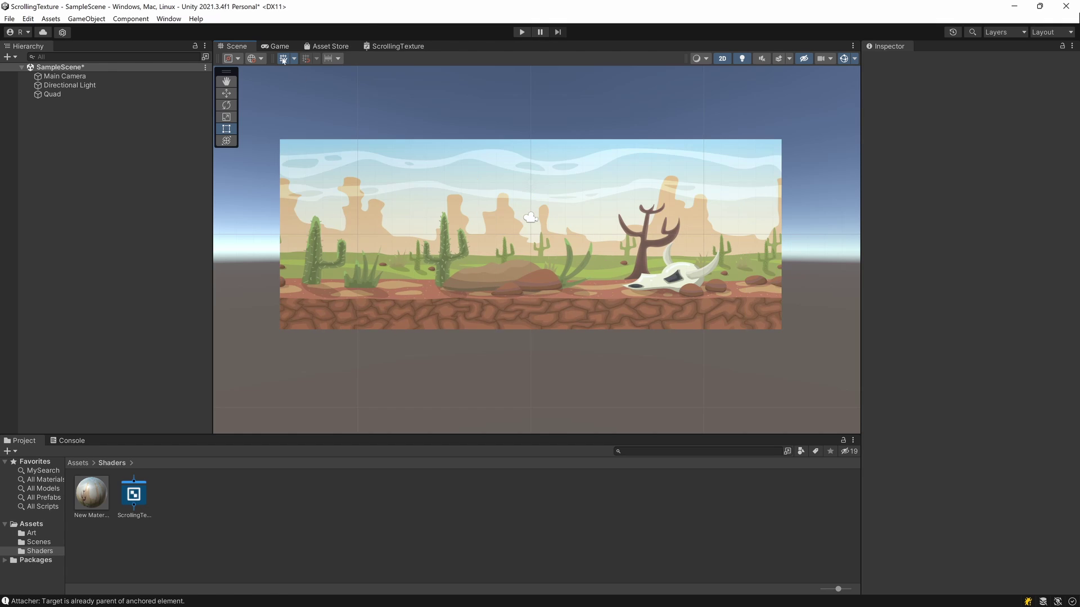
{"action": "left_click", "coordinate": [522, 32]}
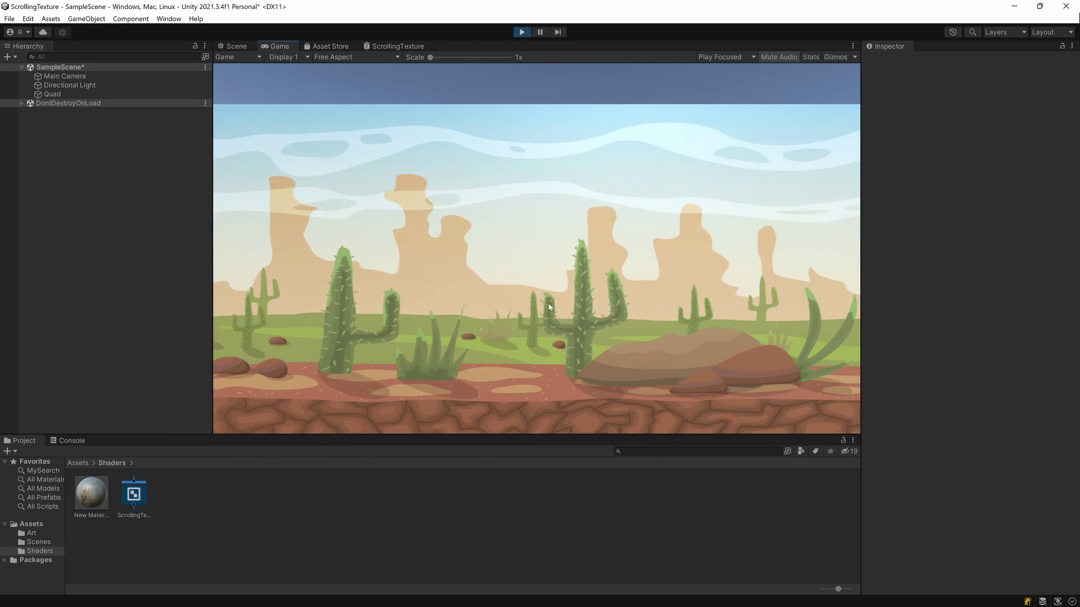
{"action": "left_click", "coordinate": [522, 32]}
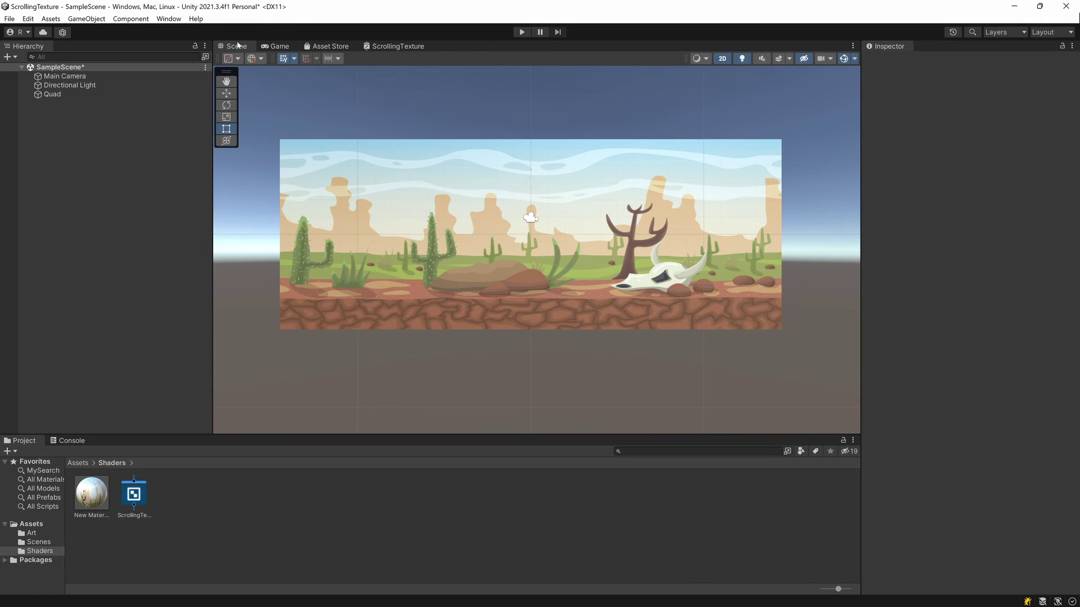
Step: Expand the material settings on the Quad and set ScrollSpeed to 0.1
{"action": "left_click", "coordinate": [63, 94]}
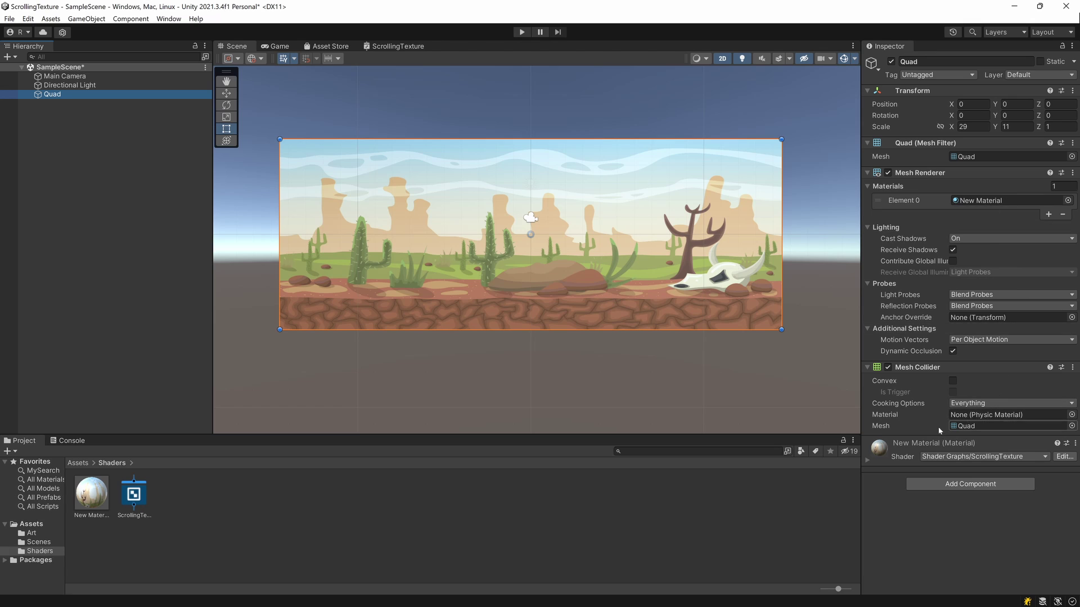
{"action": "left_click", "coordinate": [870, 460]}
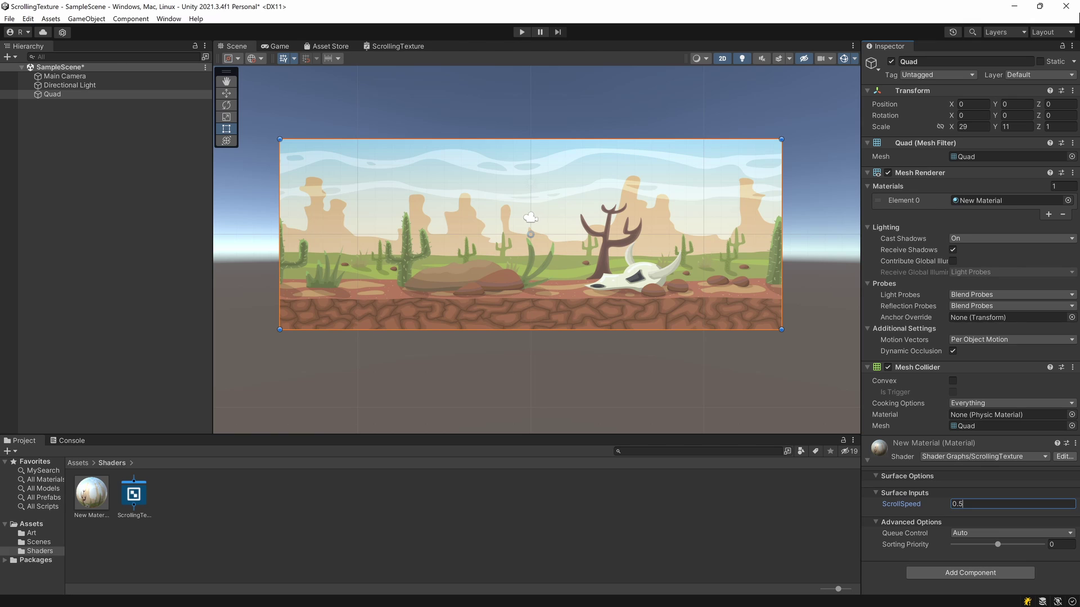
{"action": "key", "text": "BackSpace"}
{"action": "type", "text": "1"}
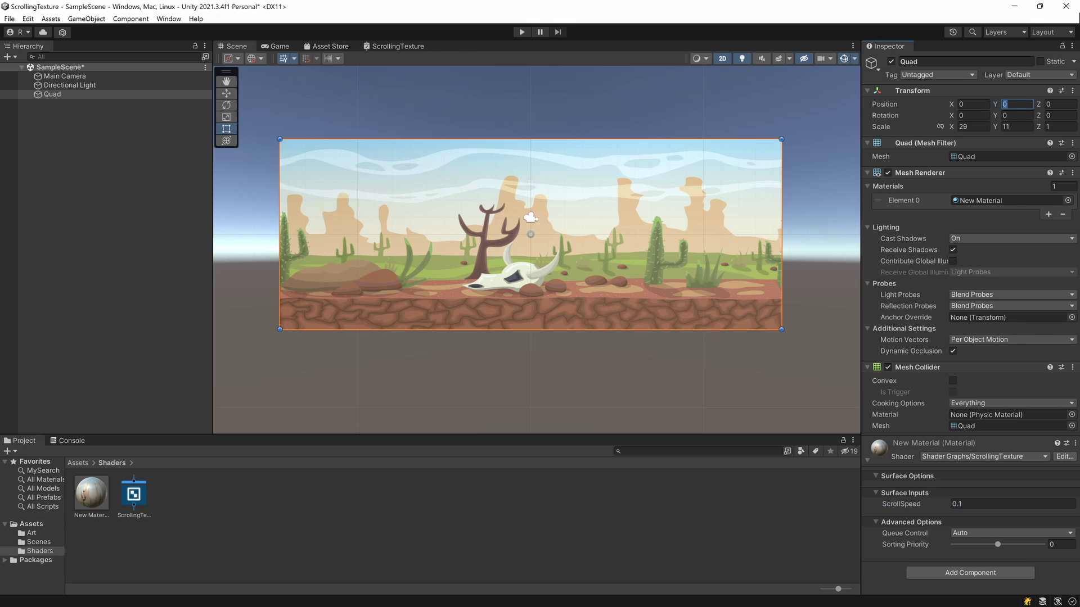
Step: Set the Quad's Y position to 1 and run the game
{"action": "type", "text": "1"}
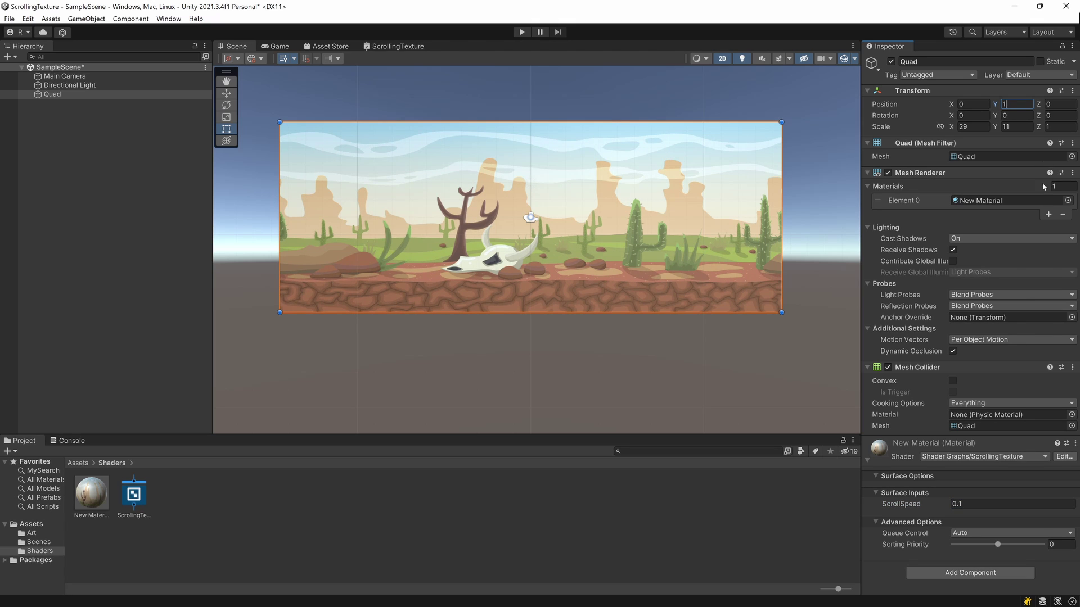
{"action": "key", "text": "ctrl+p"}
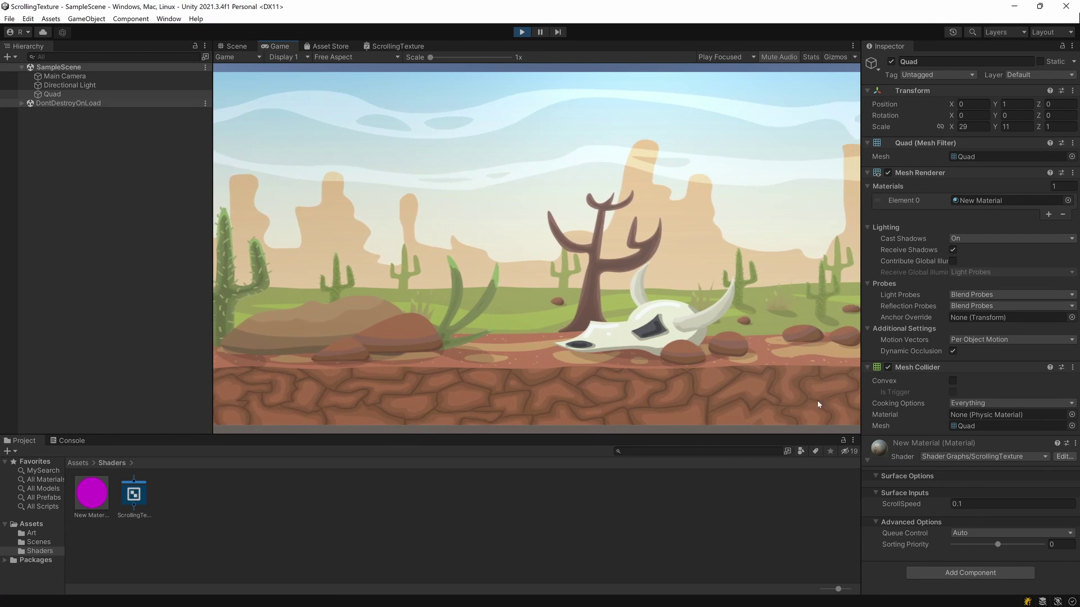
Step: Try ScrollSpeed values of 0.3 and 0.2 on the Quad's material while the game is running
{"action": "left_click", "coordinate": [984, 503]}
{"action": "left_click", "coordinate": [984, 504]}
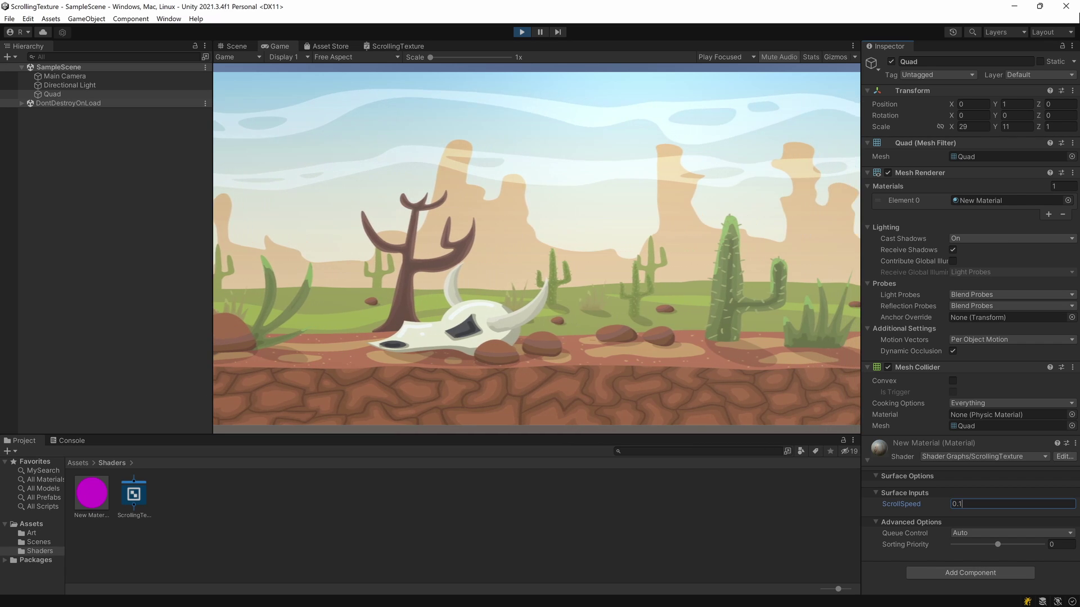
{"action": "key", "text": "BackSpace"}
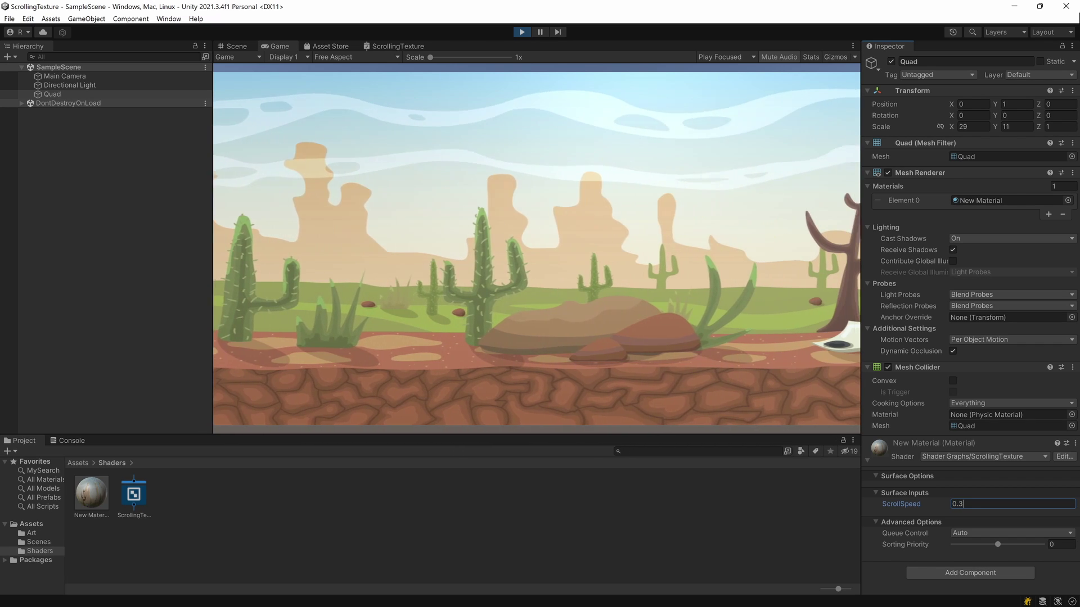
{"action": "type", "text": "2"}
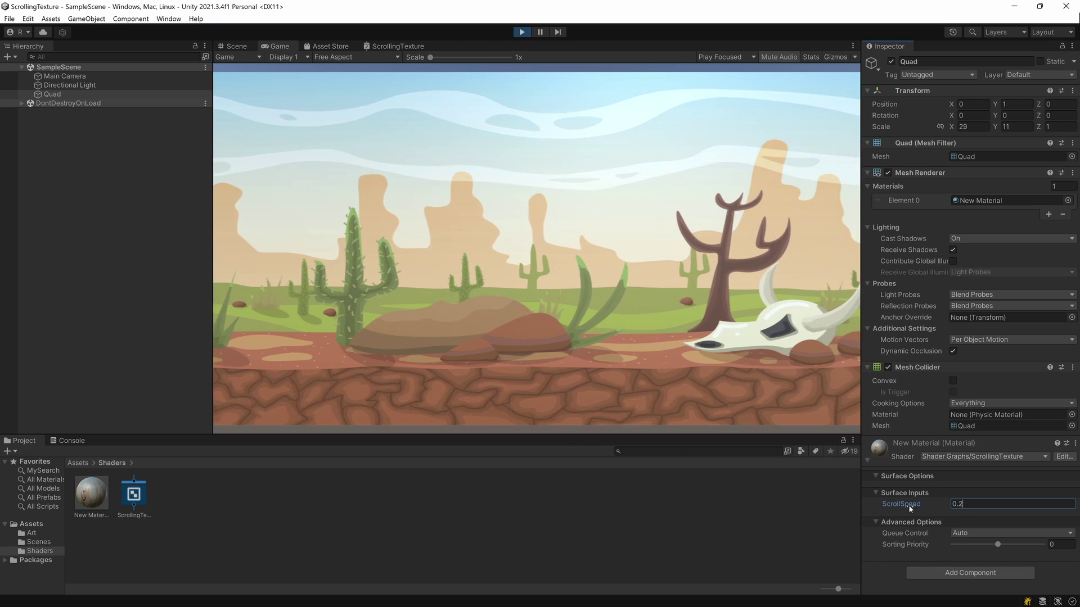
{"action": "key", "text": "Return"}
Step: Set the material's ScrollSpeed to 0.7 in the running game
{"action": "left_click", "coordinate": [962, 504]}
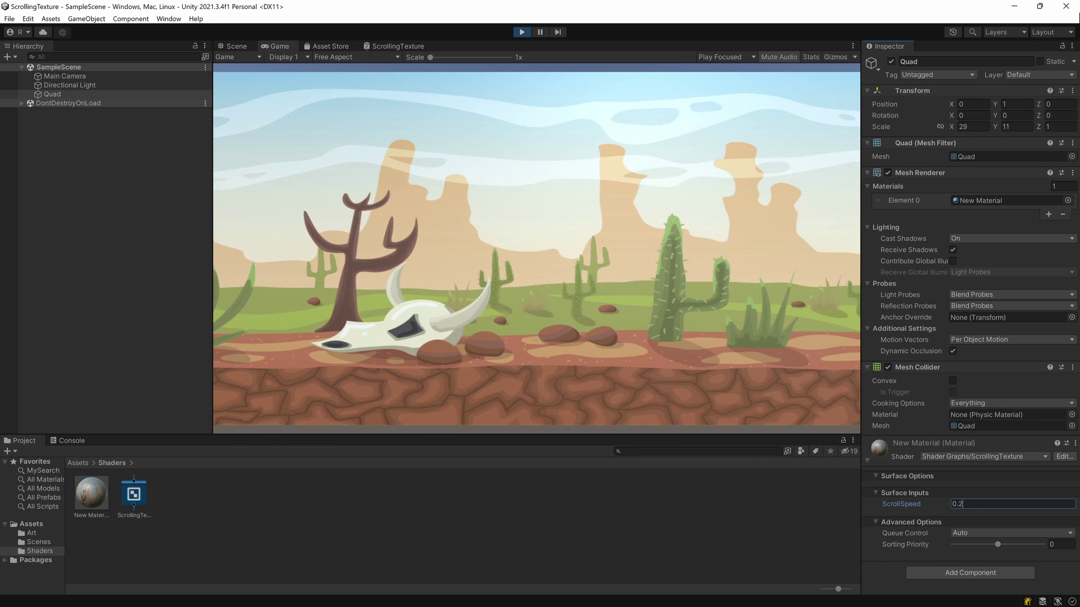
{"action": "key", "text": "BackSpace"}
{"action": "type", "text": "7"}
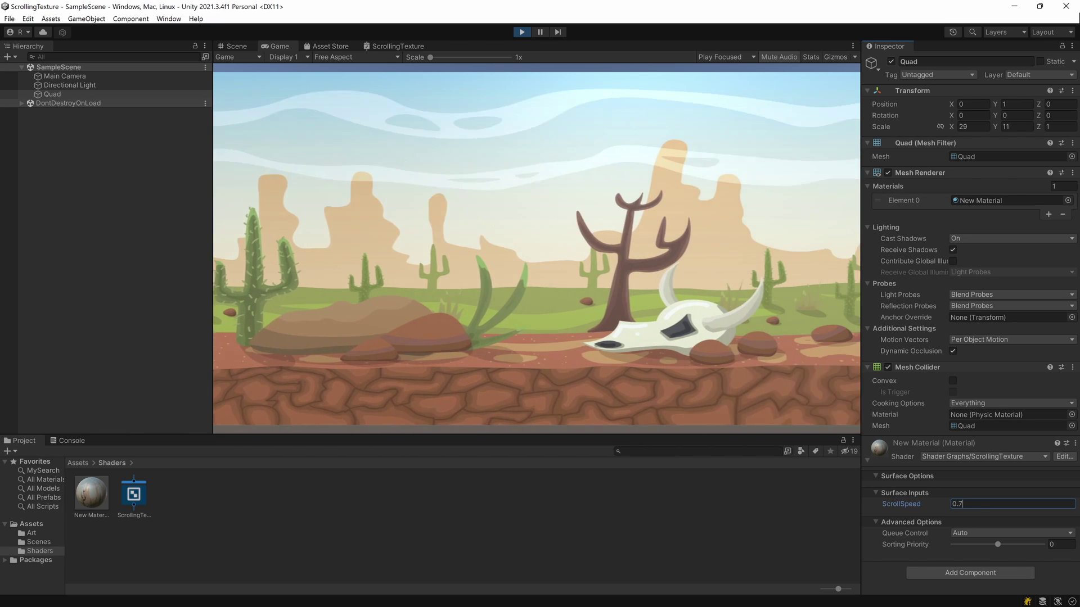
Step: Lower the material's ScrollSpeed through 0.4 and 0.2 to 0.1, then stop the running game
{"action": "key", "text": "BackSpace"}
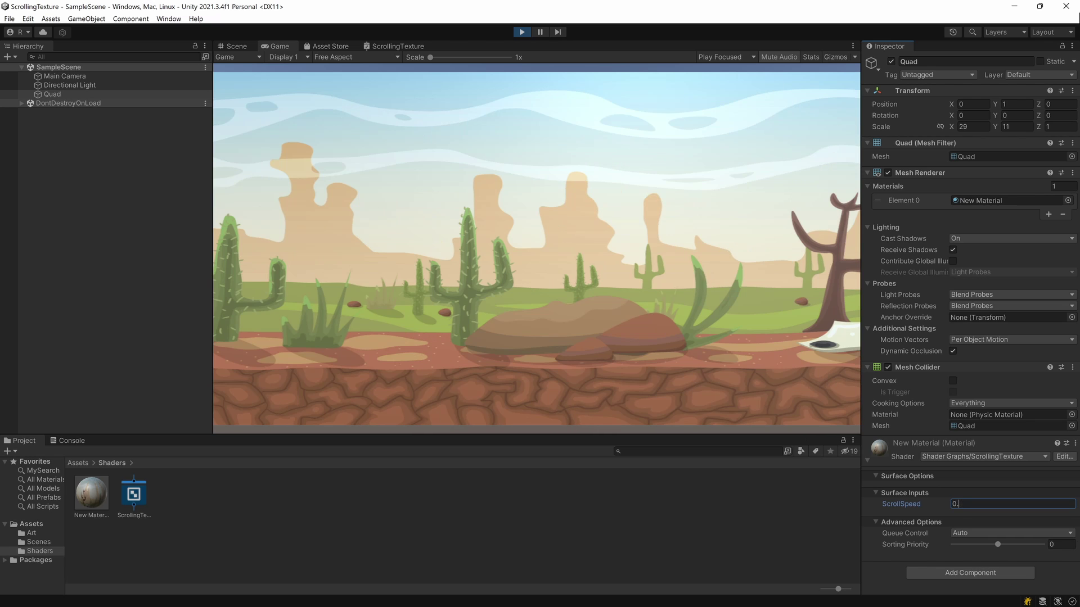
{"action": "type", "text": "2"}
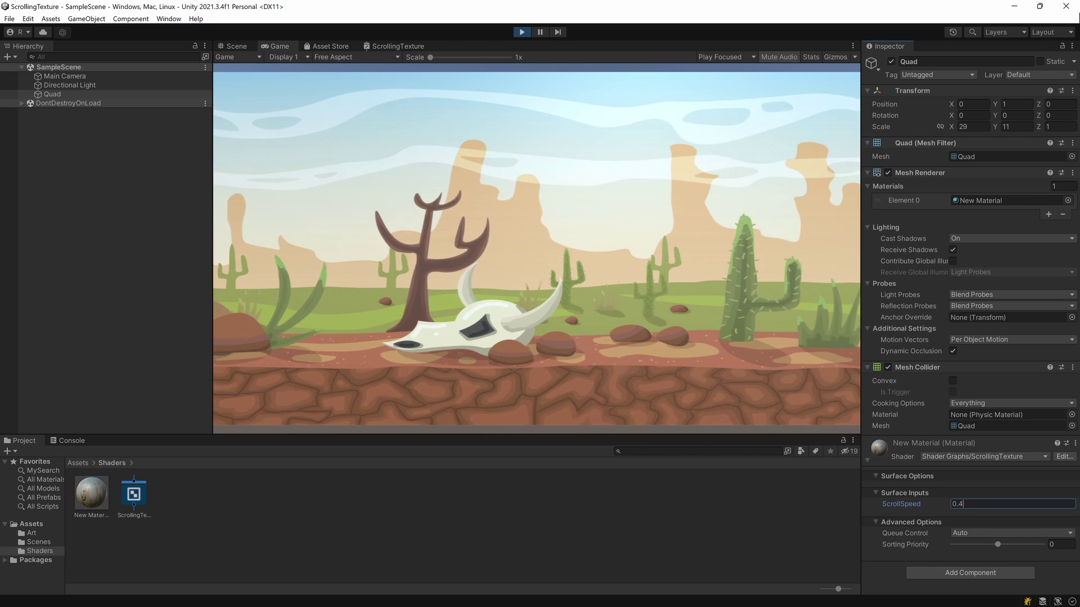
{"action": "key", "text": "BackSpace"}
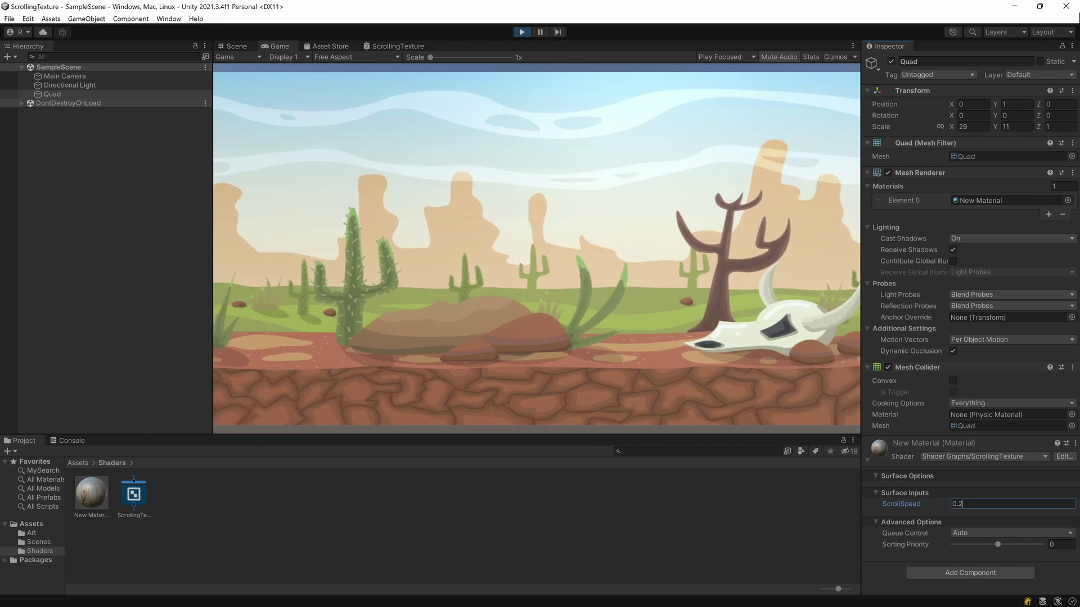
{"action": "type", "text": "1"}
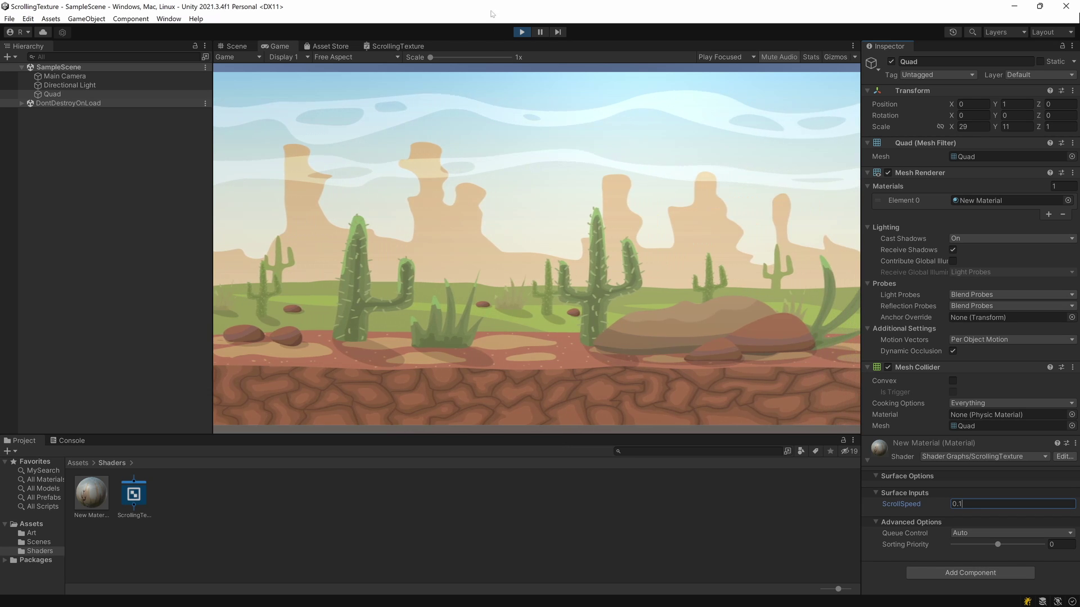
{"action": "left_click", "coordinate": [520, 33]}
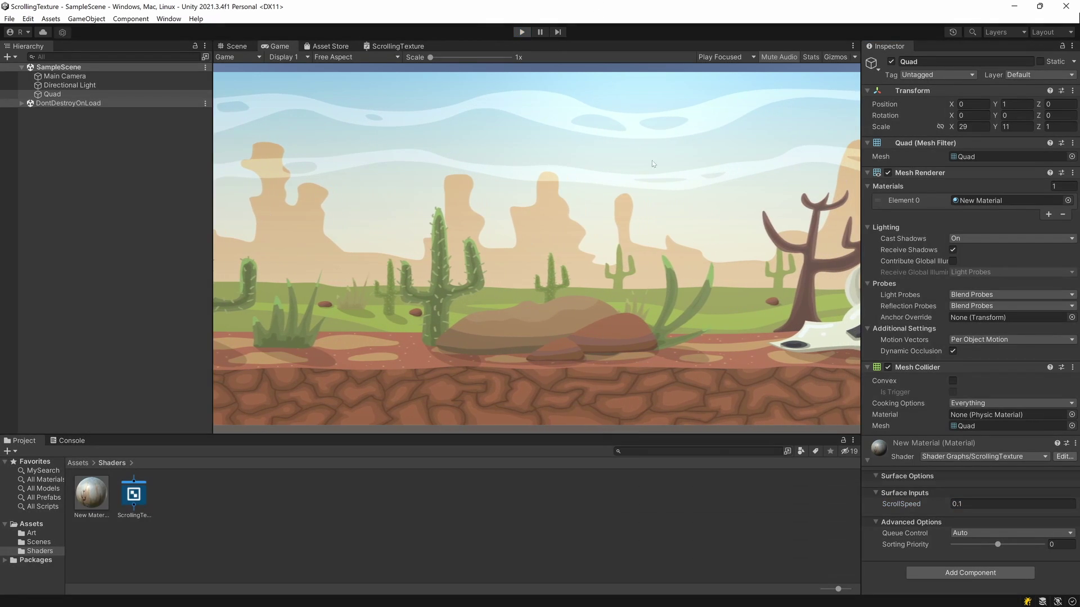
Step: In the ScrollingTexture shader graph, connect the Multiply output to the Vector 2 node's Y input and delete its X connection
{"action": "double_click", "coordinate": [142, 495]}
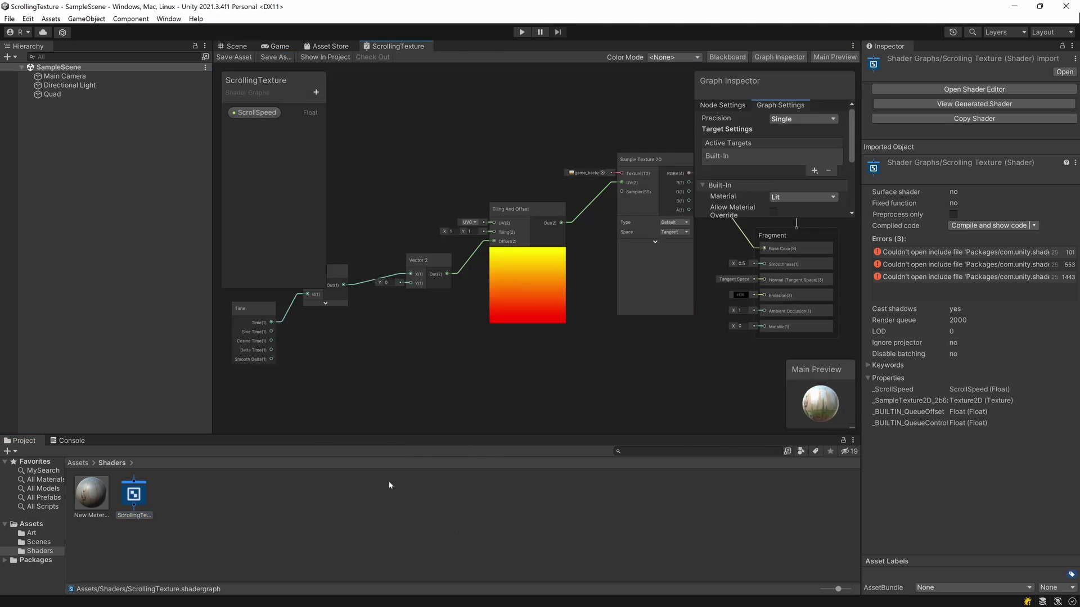
{"action": "middle_click_drag", "start_coordinate": [610, 370], "coordinate": [714, 365]}
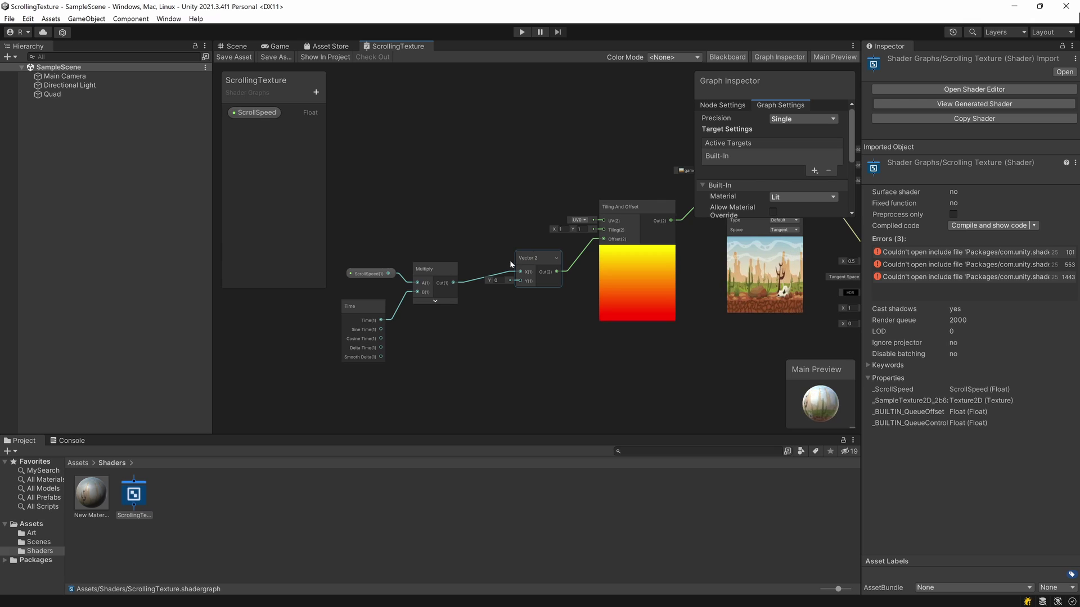
{"action": "scroll", "coordinate": [530, 278], "scroll_direction": "up", "scroll_amount": 5}
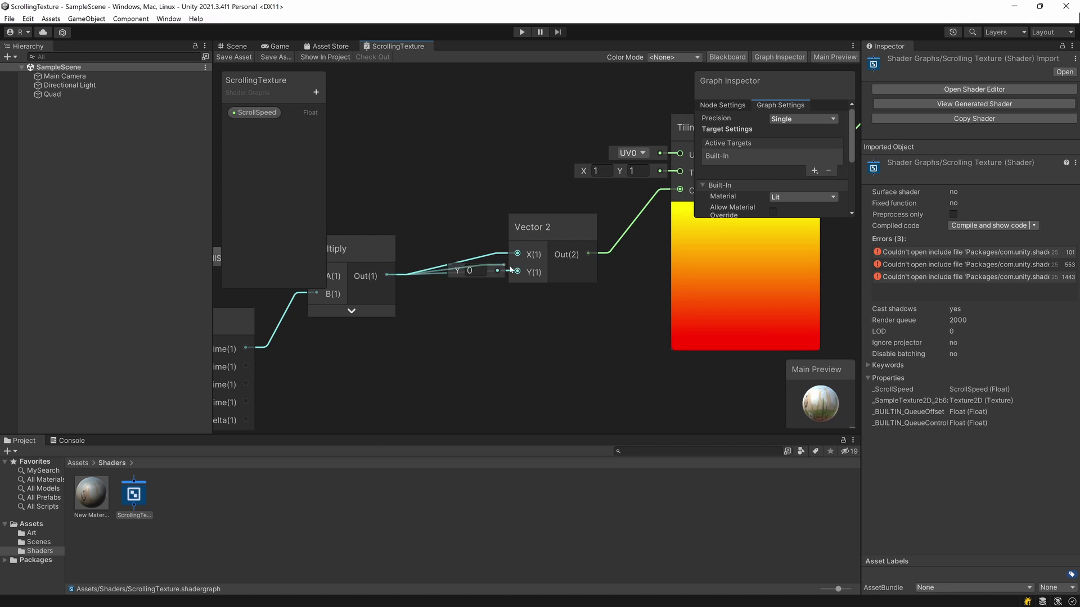
{"action": "left_click_drag", "start_coordinate": [523, 275], "coordinate": [522, 273]}
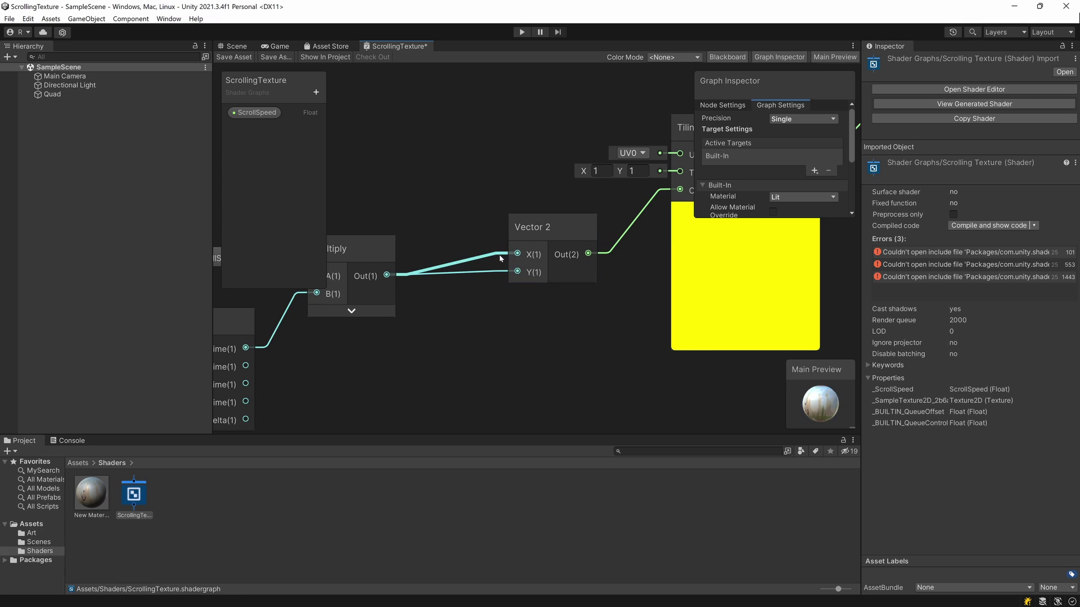
{"action": "left_click", "coordinate": [501, 256]}
{"action": "key", "text": "Delete"}
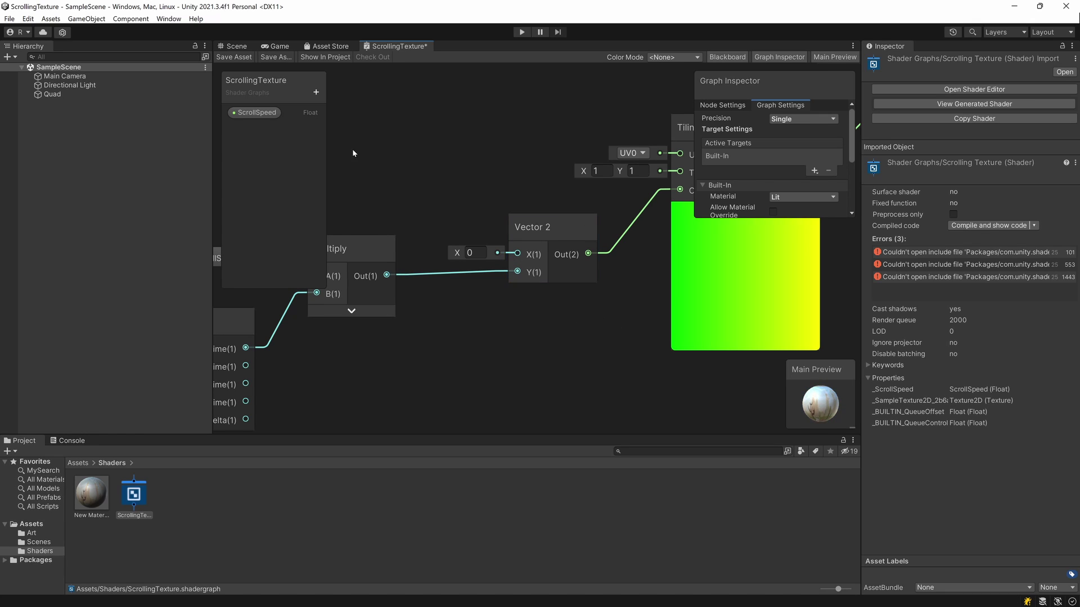
Step: Save the ScrollingTexture shader graph and run the game from the scene to test vertical scrolling
{"action": "left_click", "coordinate": [231, 58]}
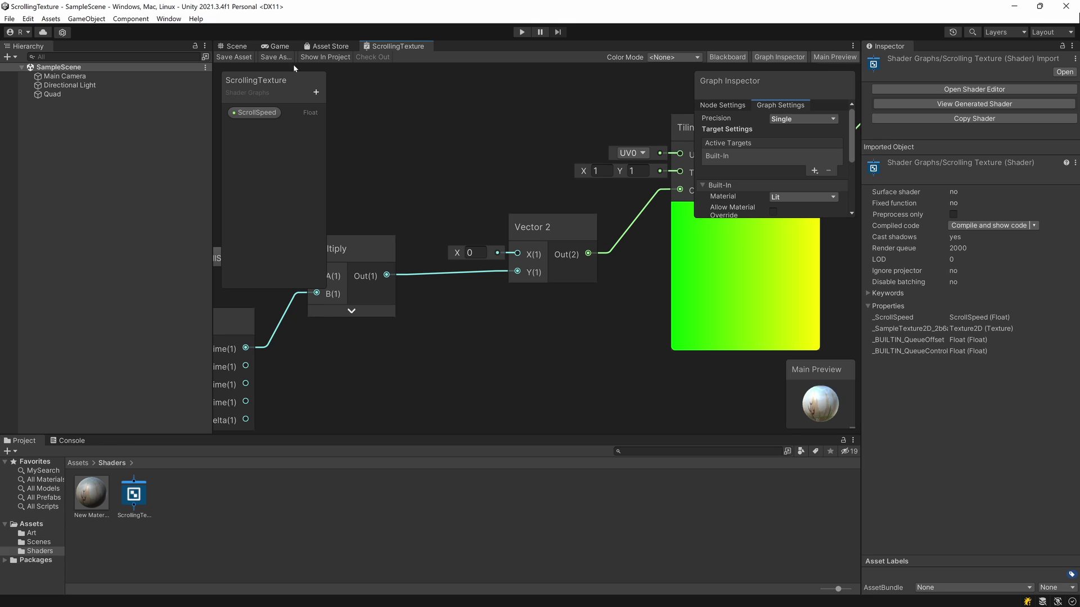
{"action": "left_click", "coordinate": [236, 48]}
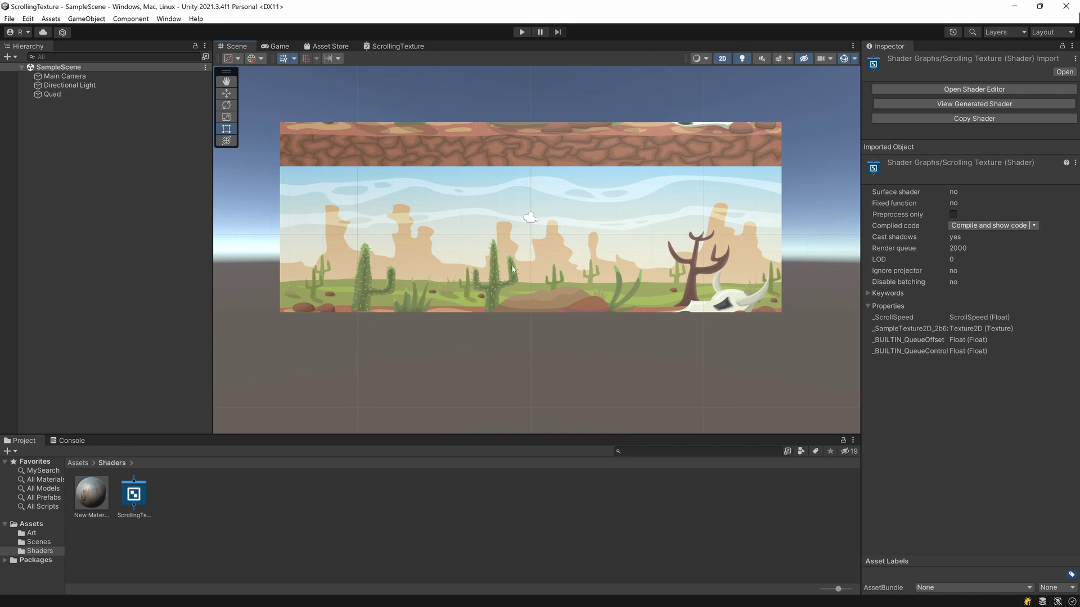
{"action": "left_click", "coordinate": [522, 33]}
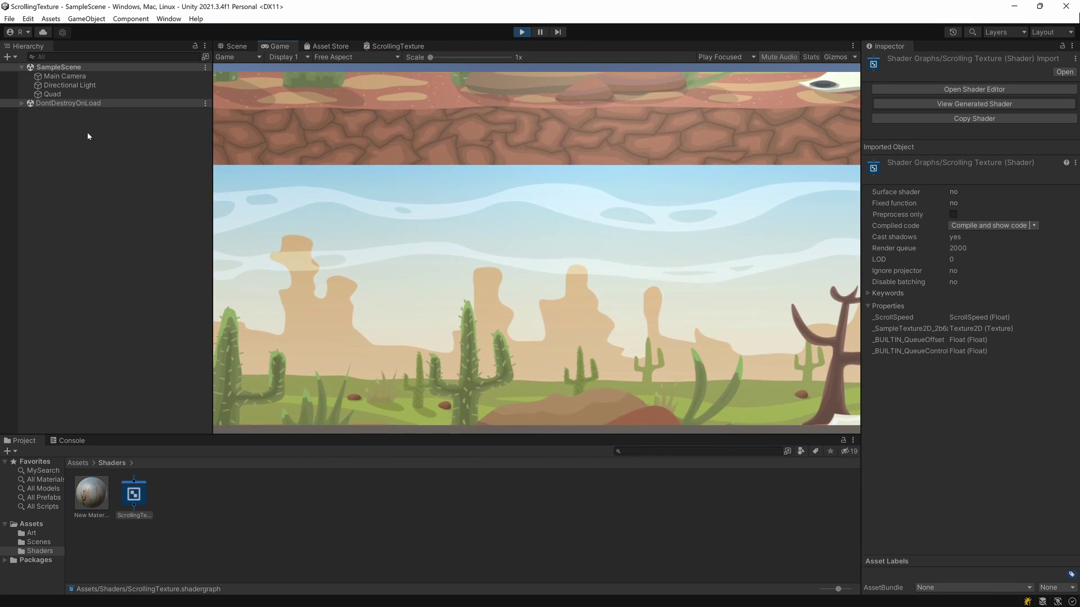
Step: Try ScrollSpeed values of 0.2 and 0.3 on the Quad's material in the running game and show the Scene view
{"action": "left_click", "coordinate": [70, 85]}
{"action": "left_click", "coordinate": [52, 94]}
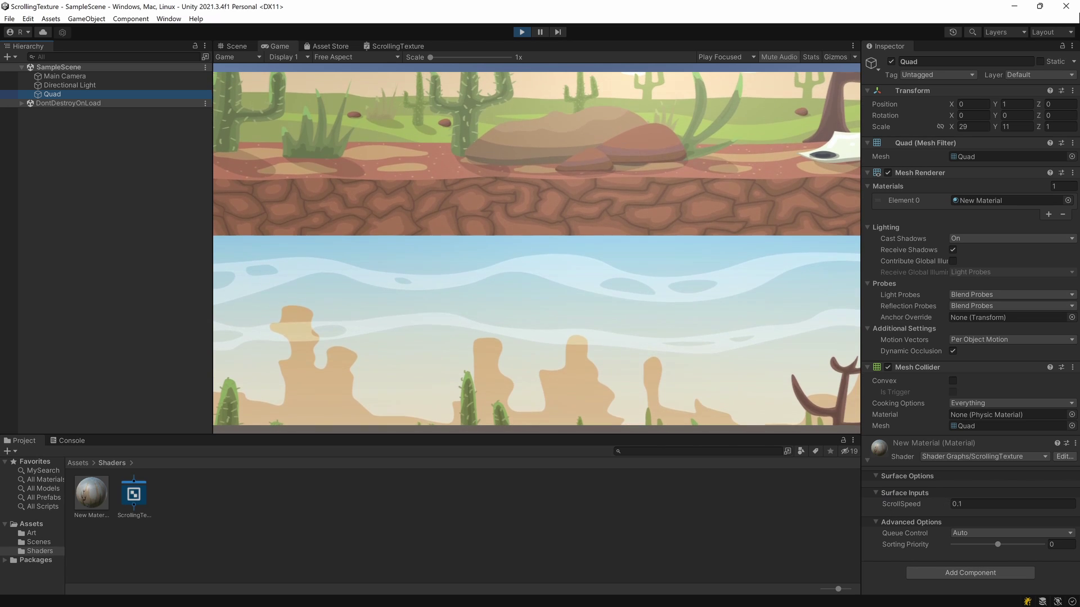
{"action": "left_click", "coordinate": [990, 504]}
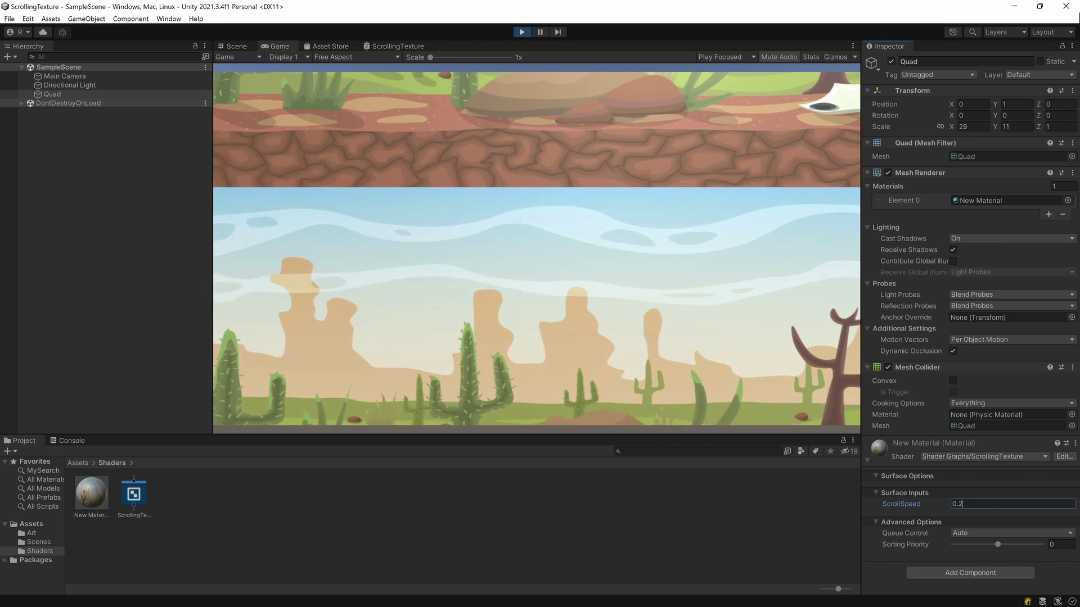
{"action": "key", "text": "BackSpace"}
{"action": "type", "text": "3"}
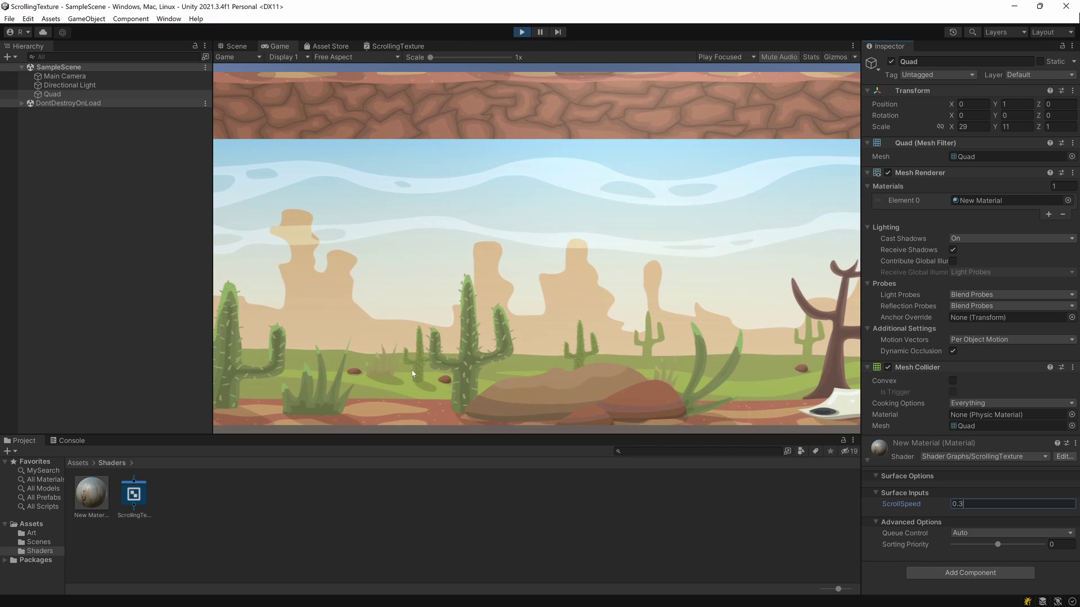
{"action": "left_click", "coordinate": [235, 46]}
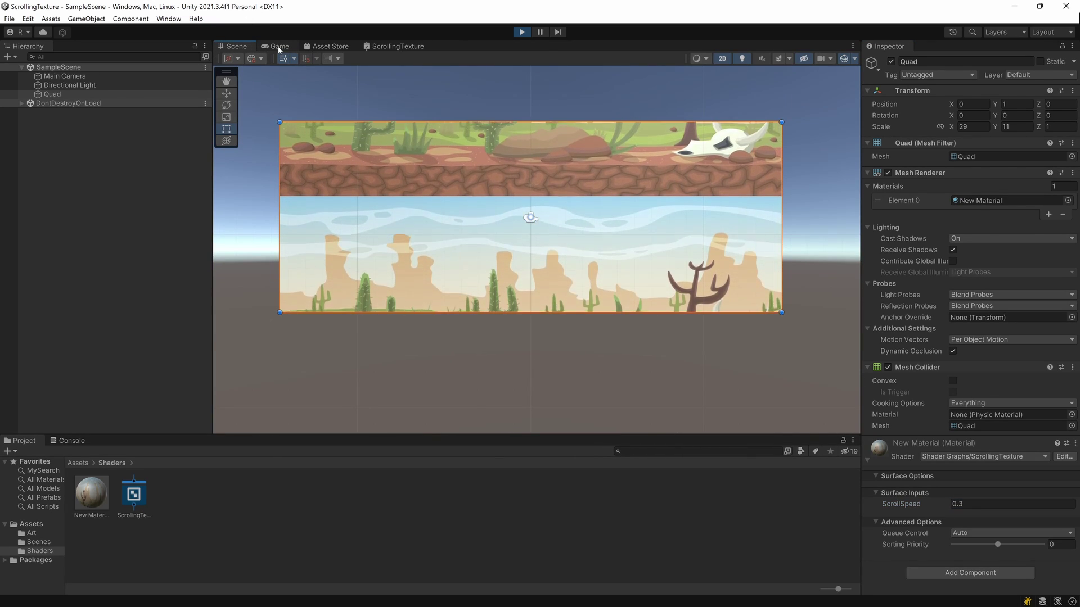